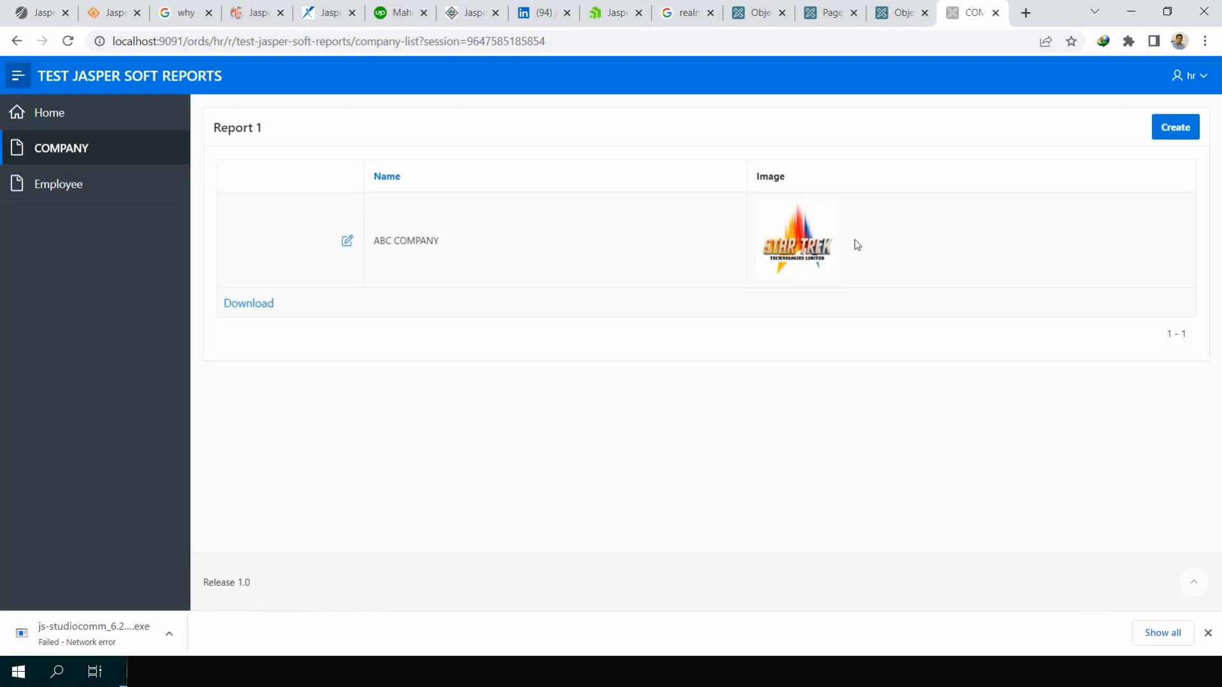
Open the Employee list page and examine its employee records and image column.
left_click(58, 185)
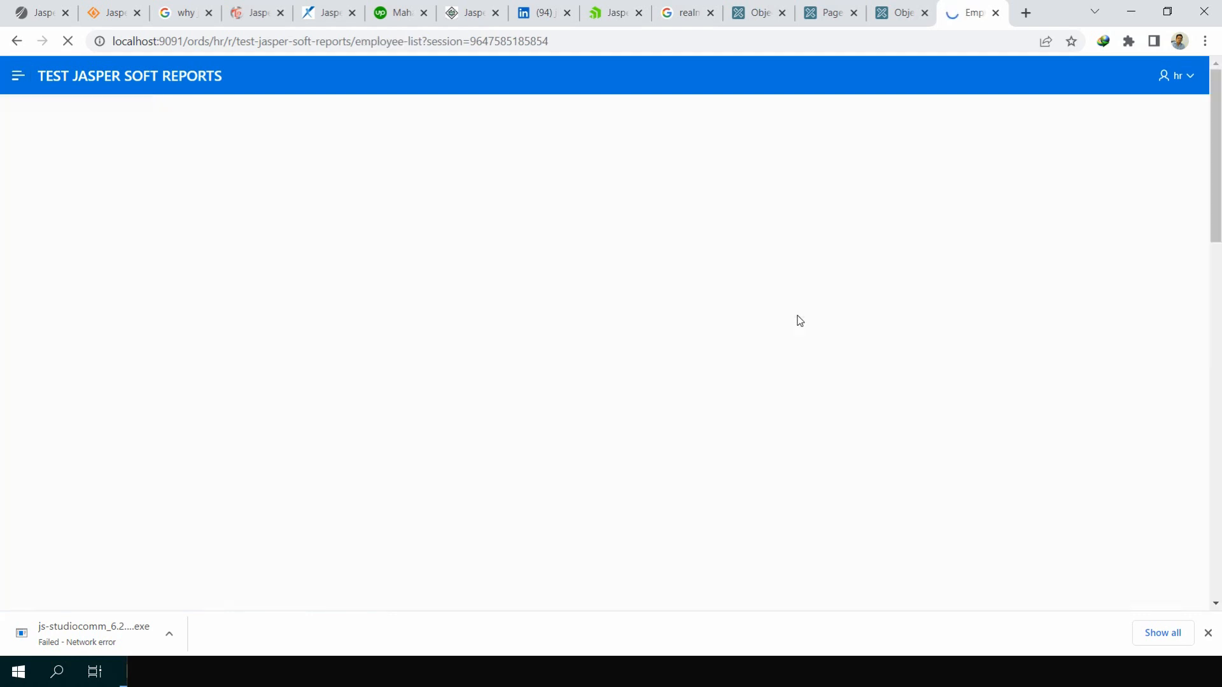
scroll(1023, 289, "down", 7)
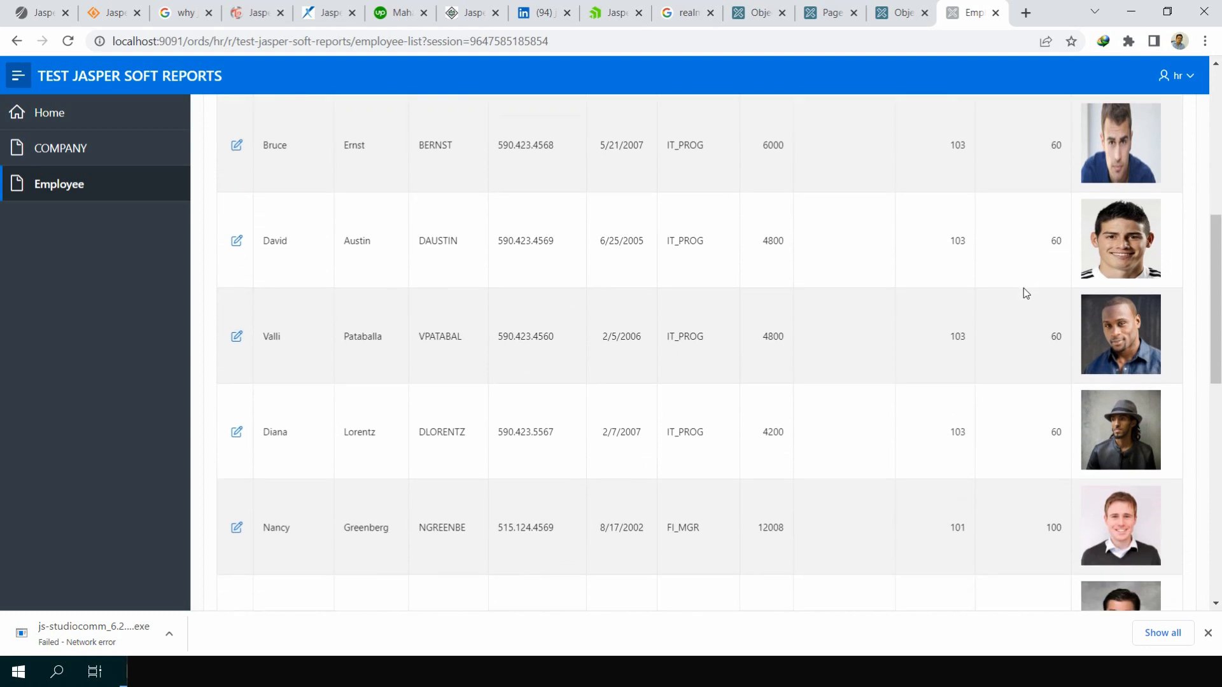
scroll(1023, 289, "up", 7)
scroll(1116, 224, "down", 3)
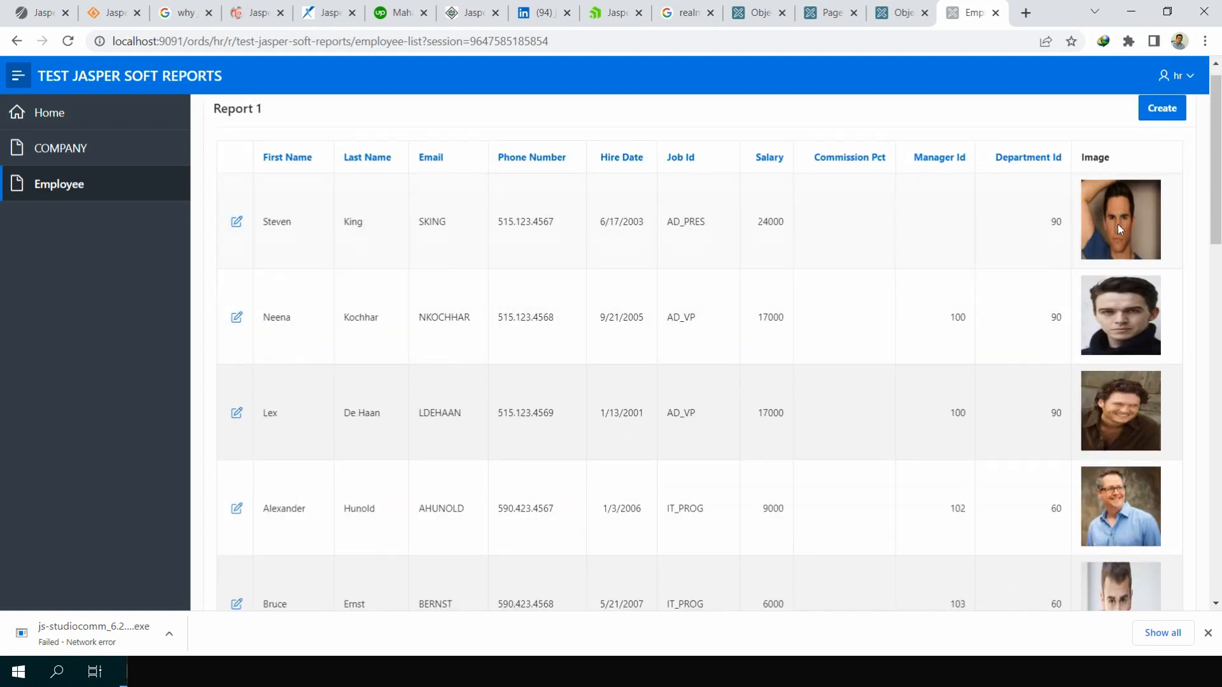
scroll(1116, 224, "up", 3)
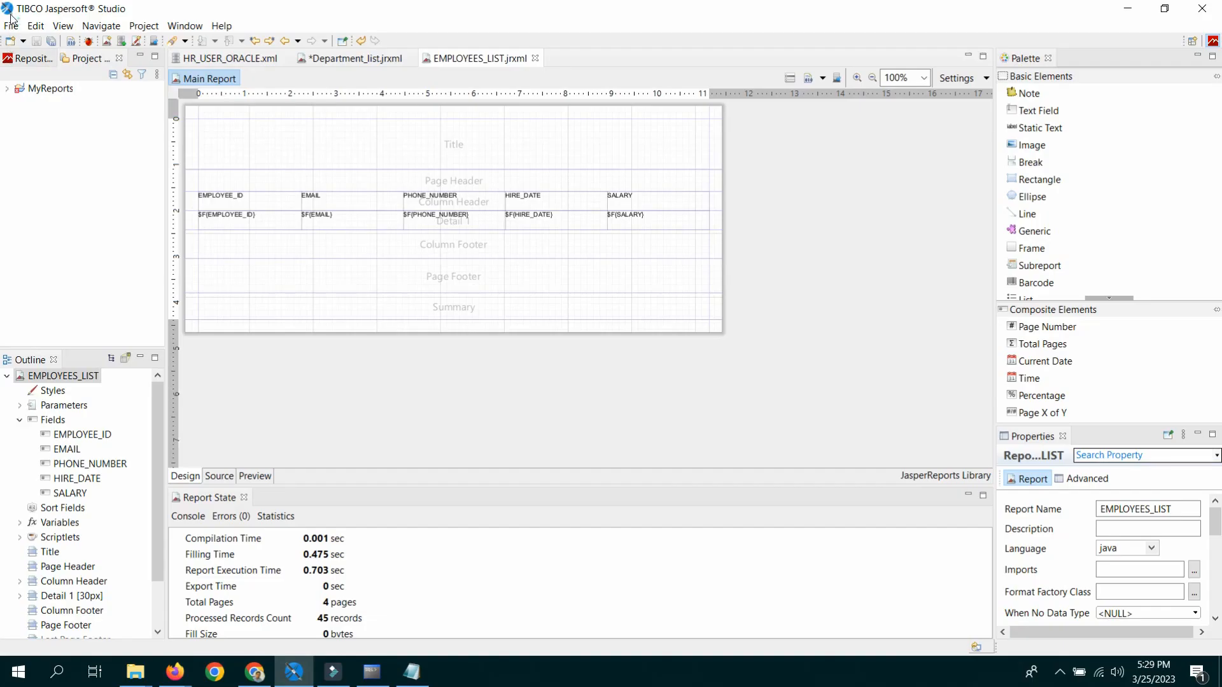
In Jaspersoft Studio, start a new Jasper report from the Blank A4 Landscape template.
left_click(12, 24)
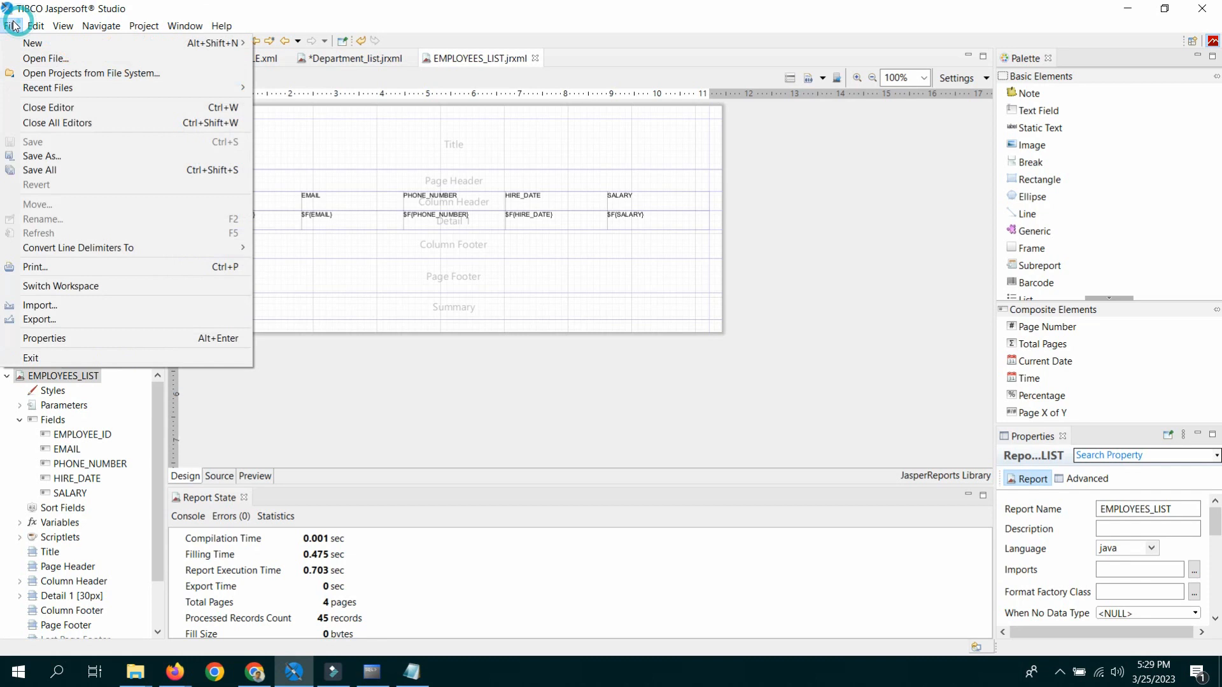
mouse_move(219, 46)
left_click(294, 42)
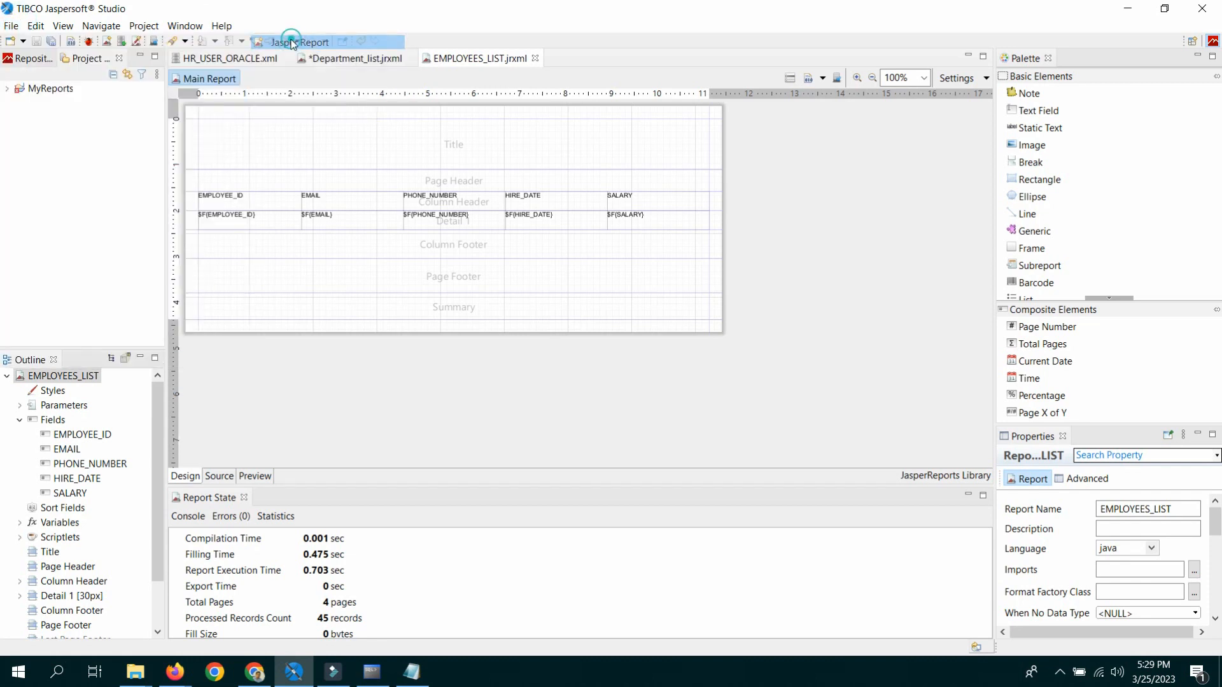
left_click(660, 233)
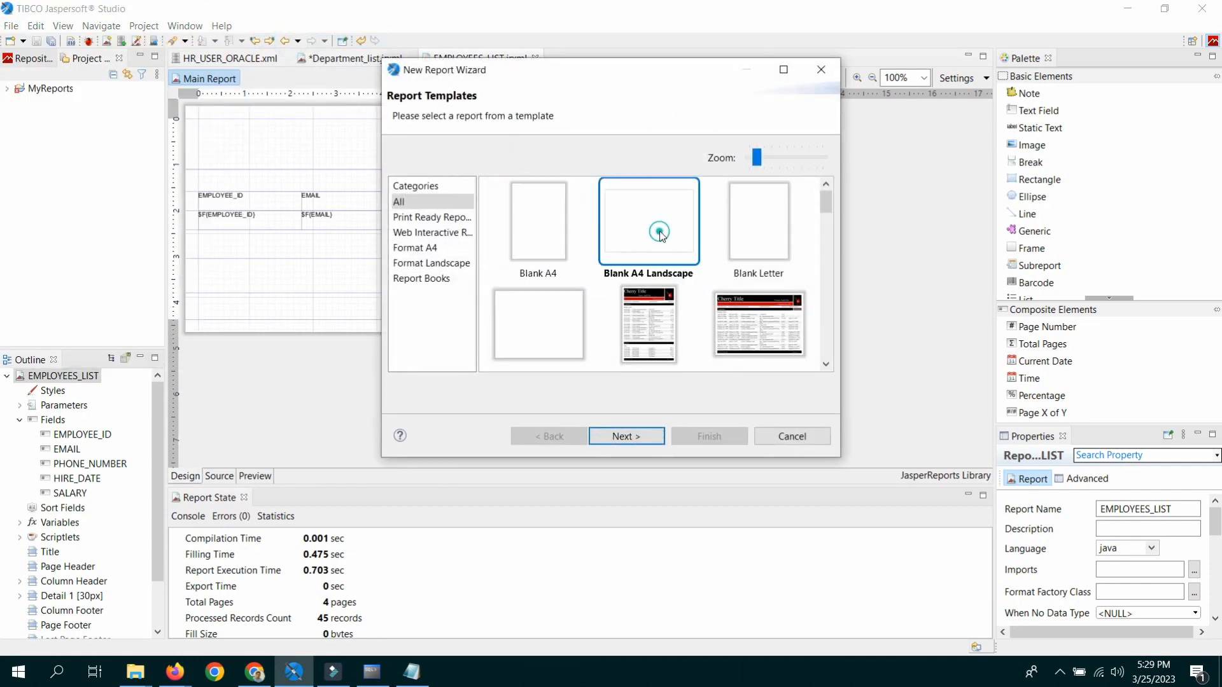
left_click(642, 437)
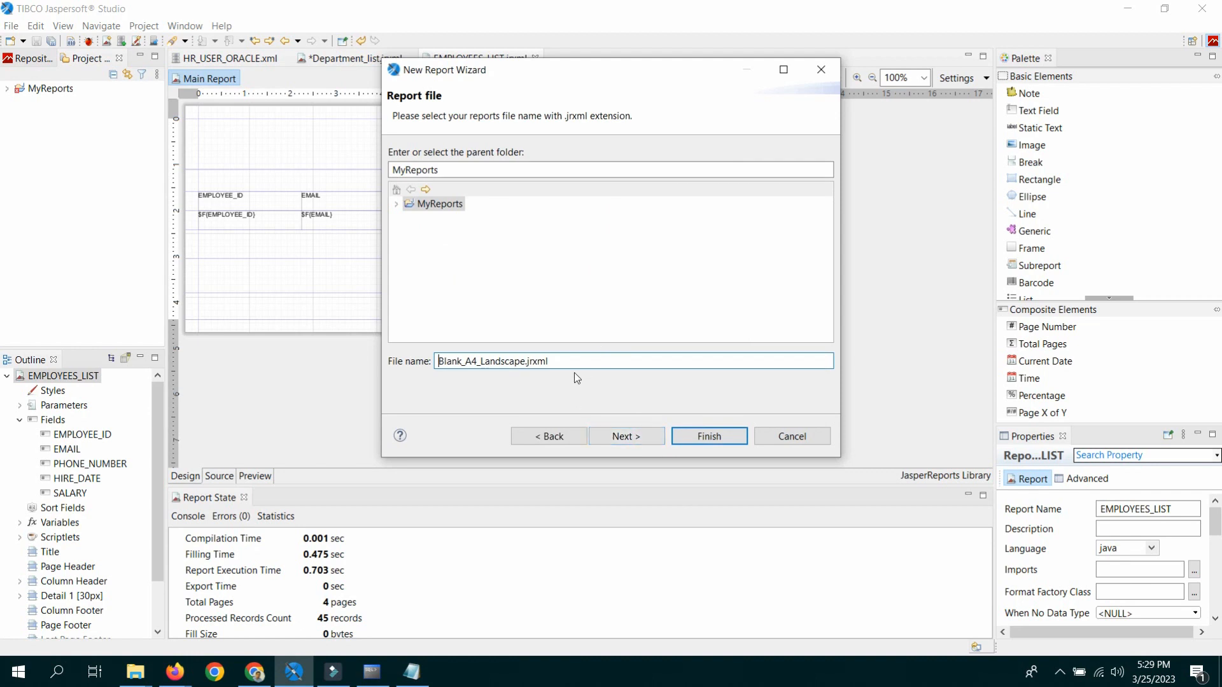
Name the report file EMPLOYEE_LIST_WITH_IMAGE in the MyReports folder.
triple_click(576, 355)
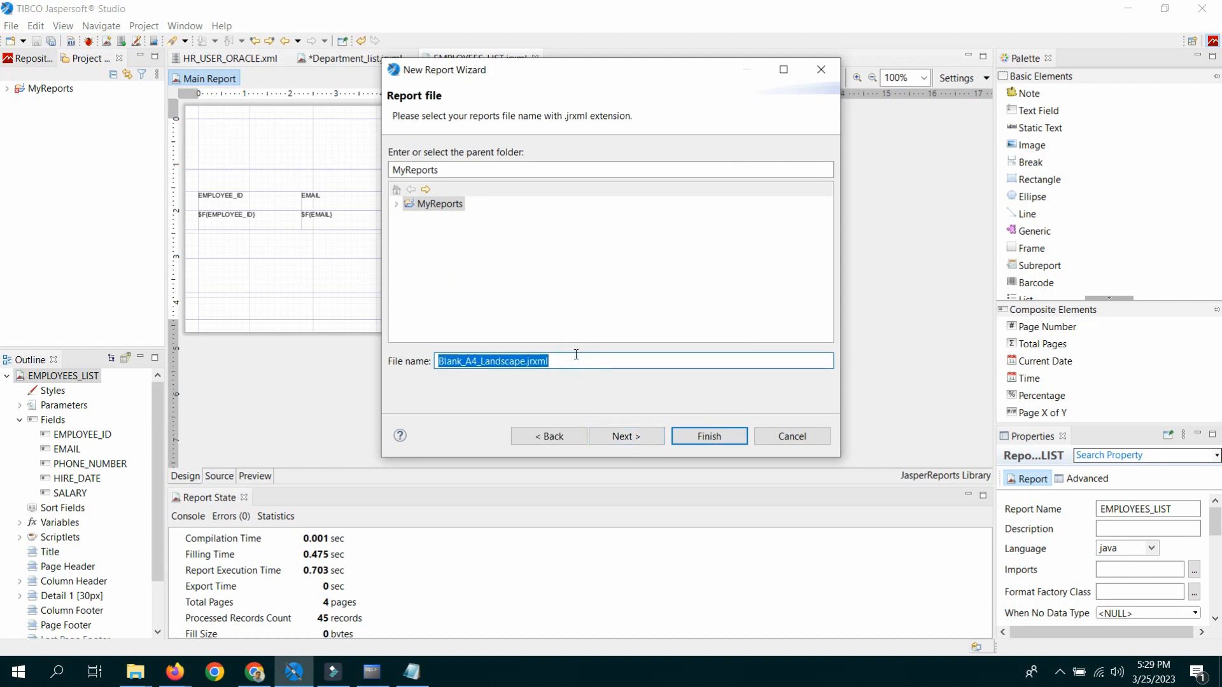
type("EMPLOY")
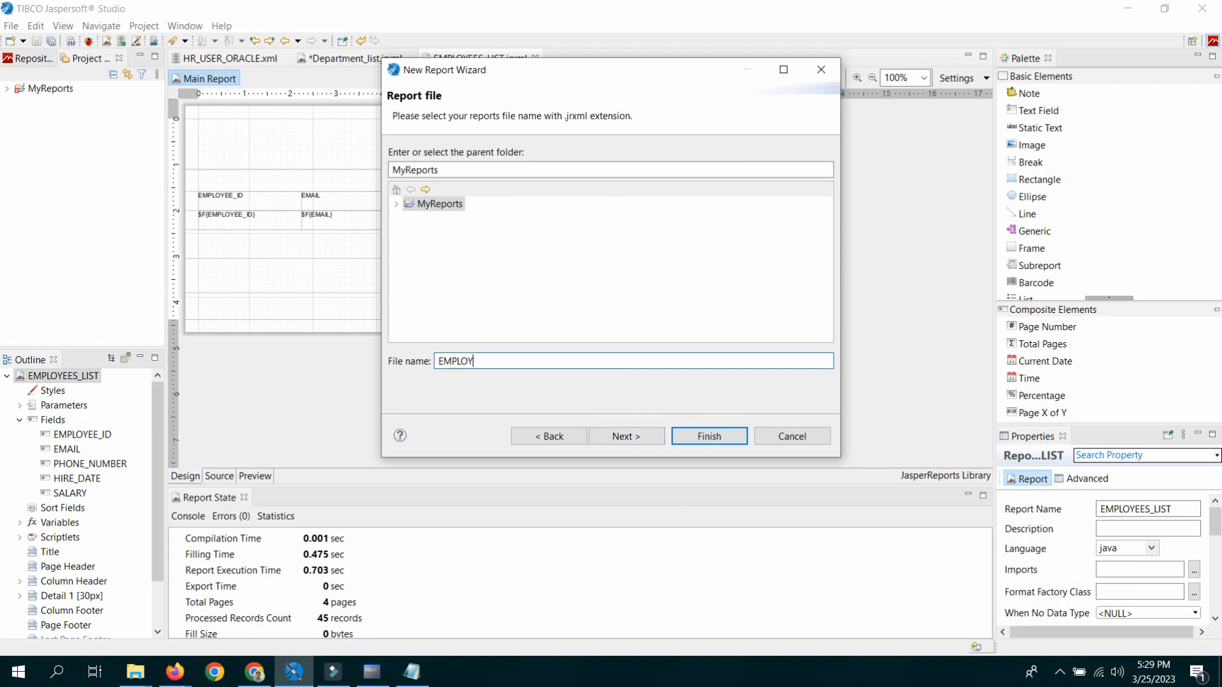
type("EE_LIST_WITH_IMAGE")
left_click(637, 432)
Choose the HR_USER_ORACLE data adapter and paste the SQL query selecting EMPLOYEE_ID, full name, contact, hire date and salary columns from EMPLOYEES.
left_click(636, 153)
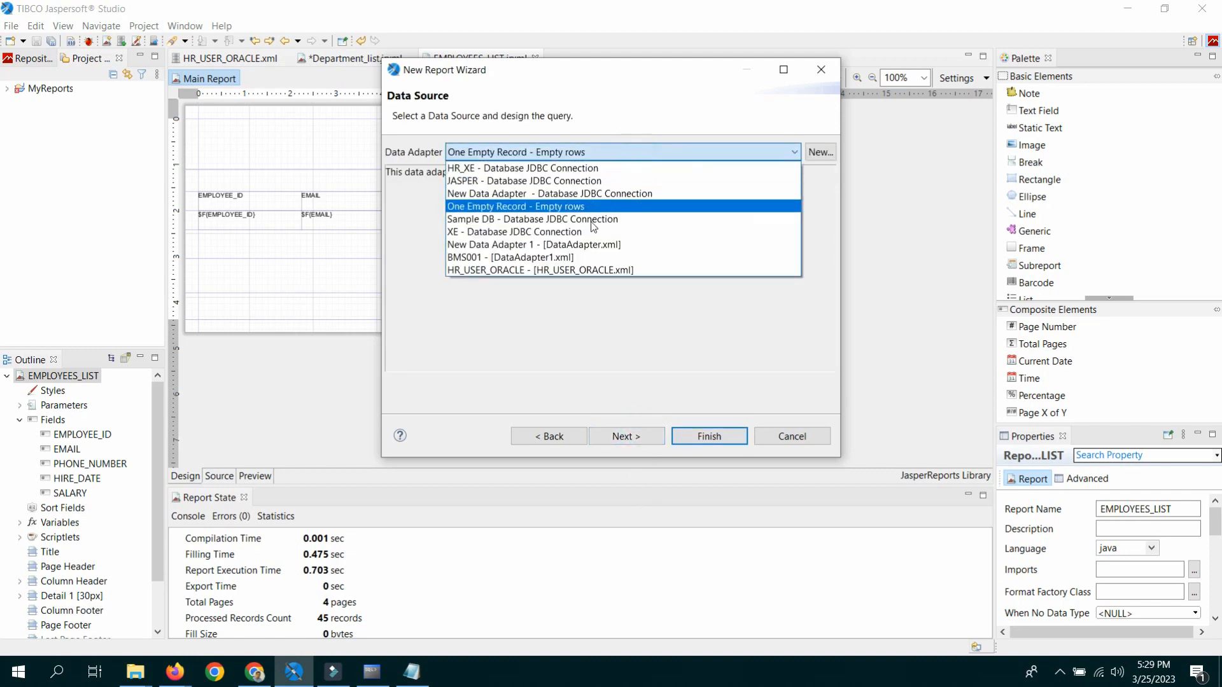
left_click(543, 271)
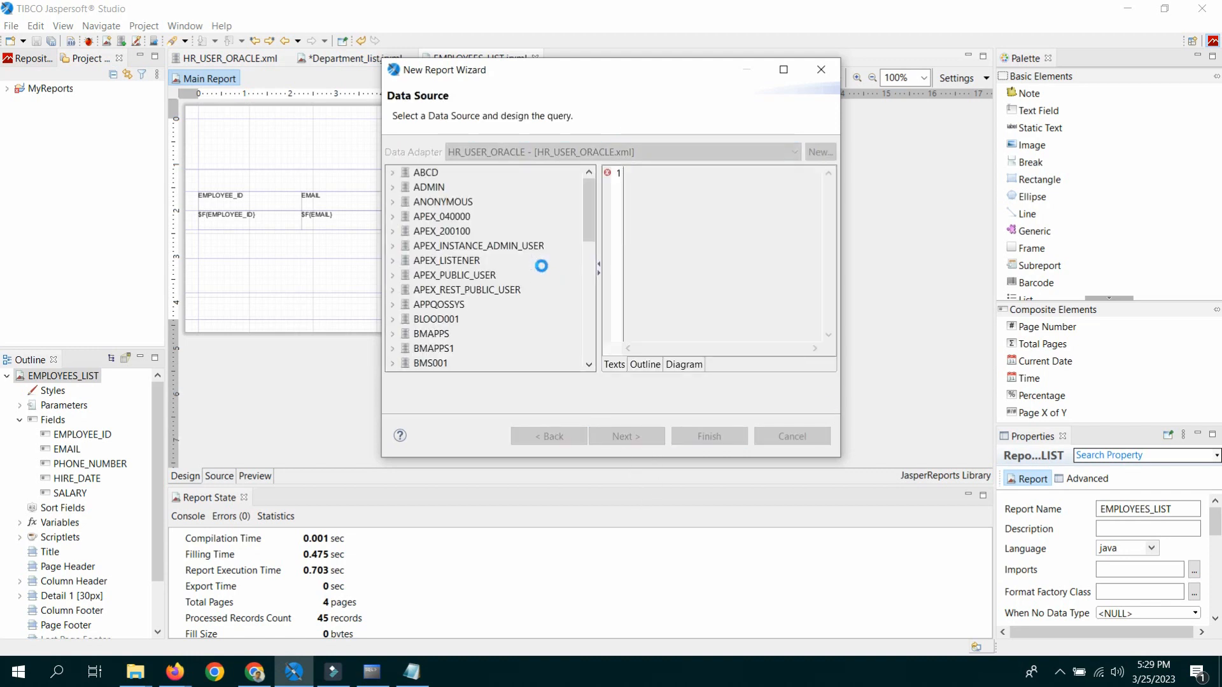
scroll(509, 280, "down", 5)
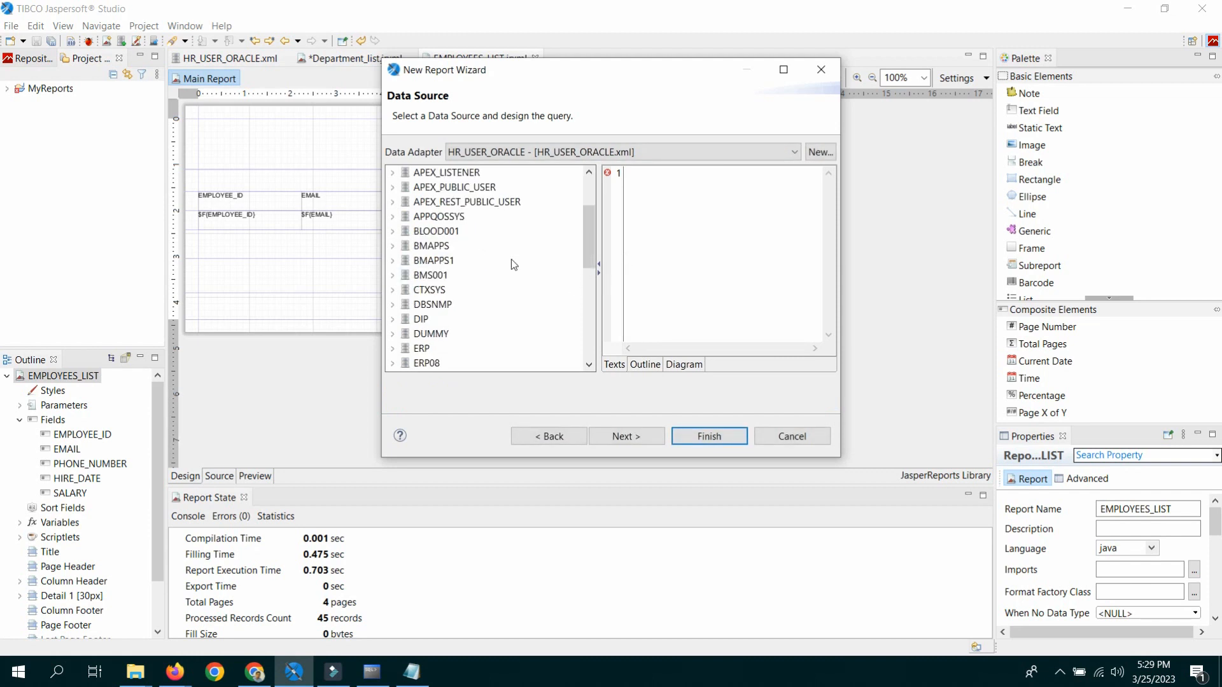
right_click(689, 192)
left_click(725, 266)
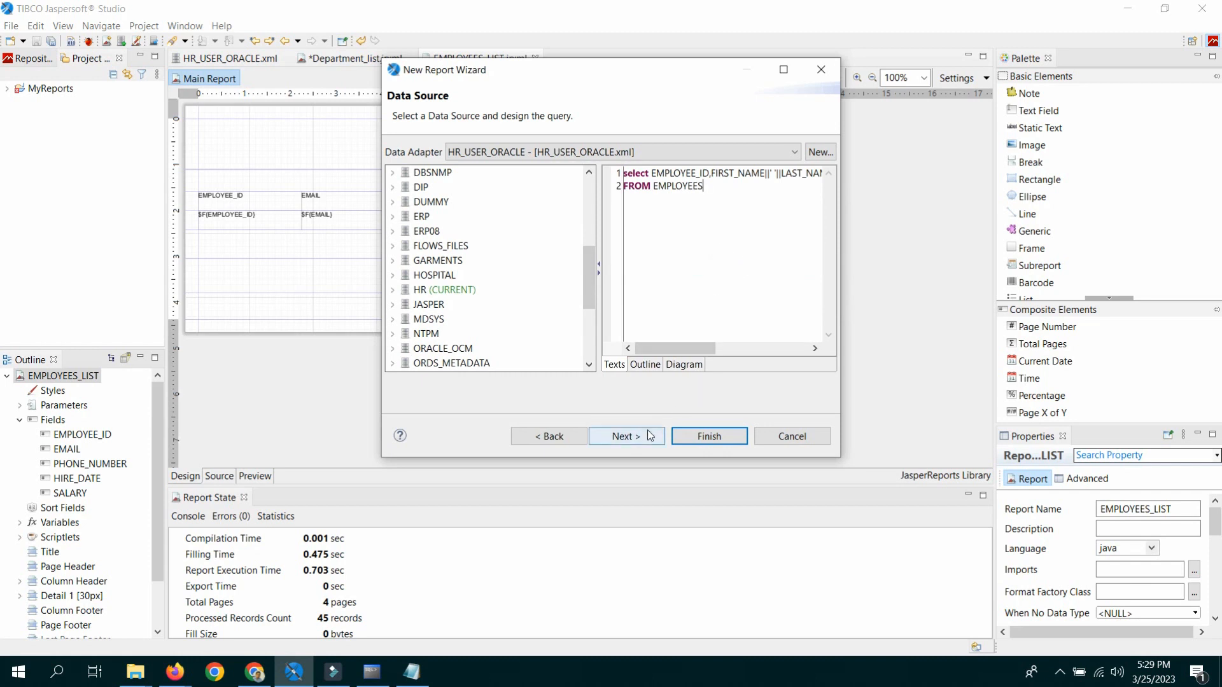
left_click(624, 436)
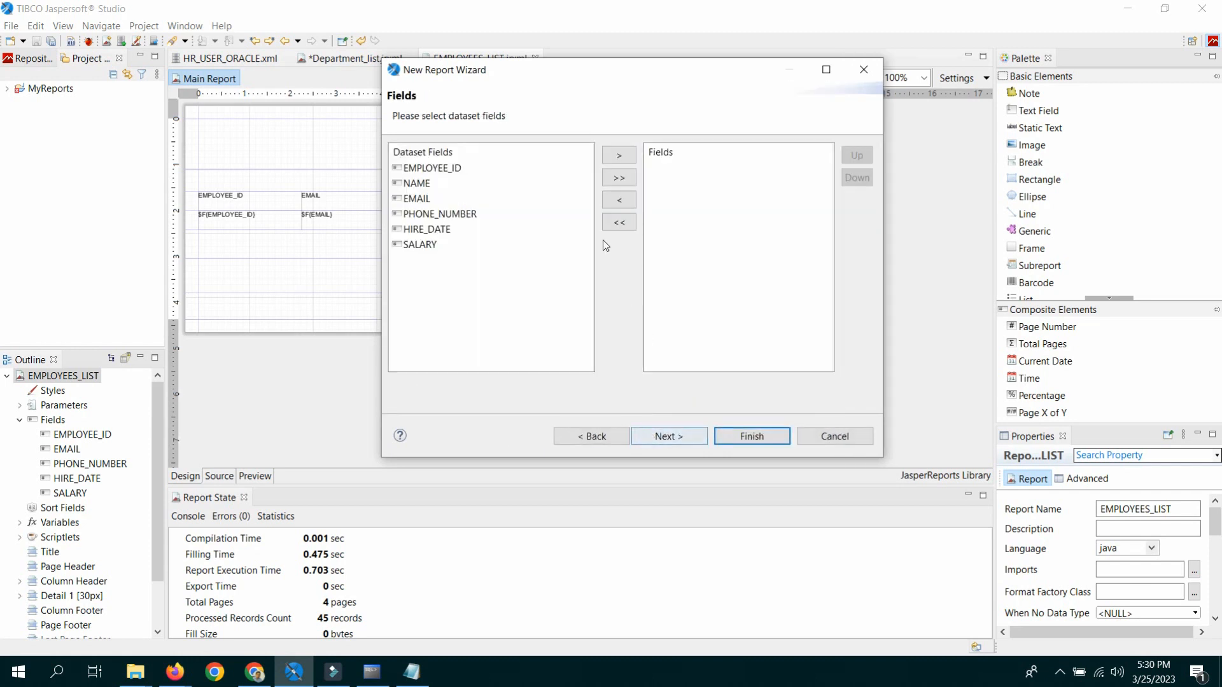
Include all dataset fields in the report, leave grouping empty and finish creating it.
left_click(618, 178)
left_click(666, 437)
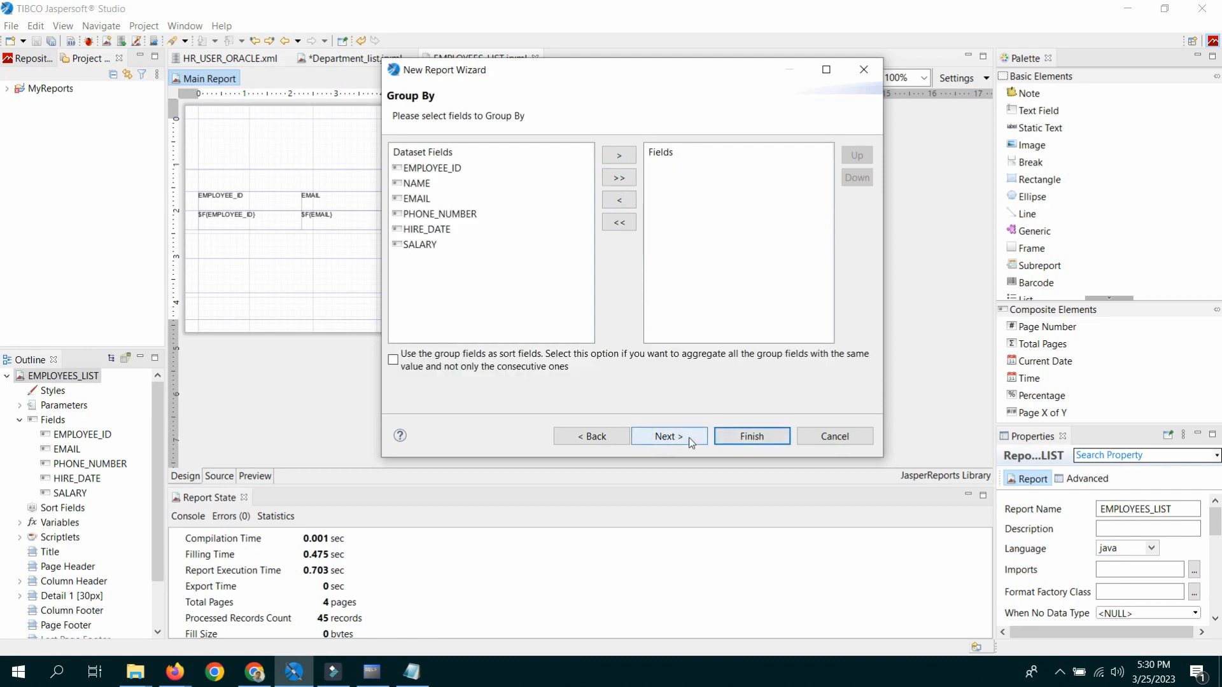
left_click(692, 441)
left_click(605, 437)
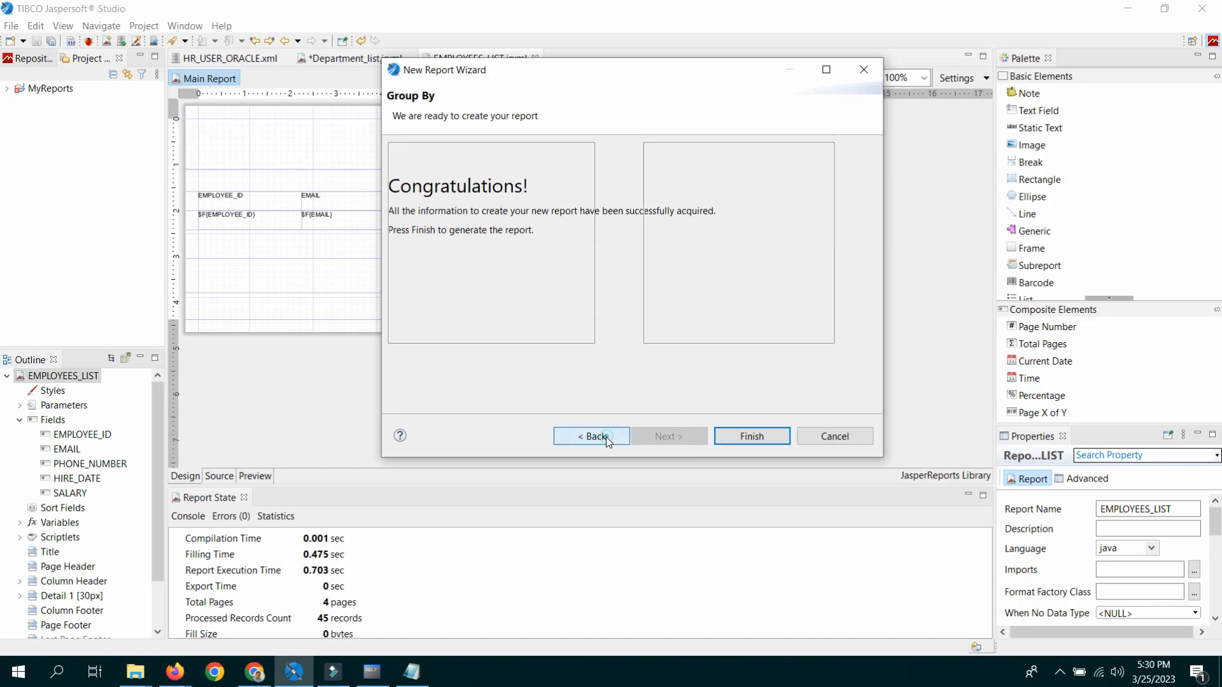
left_click(668, 439)
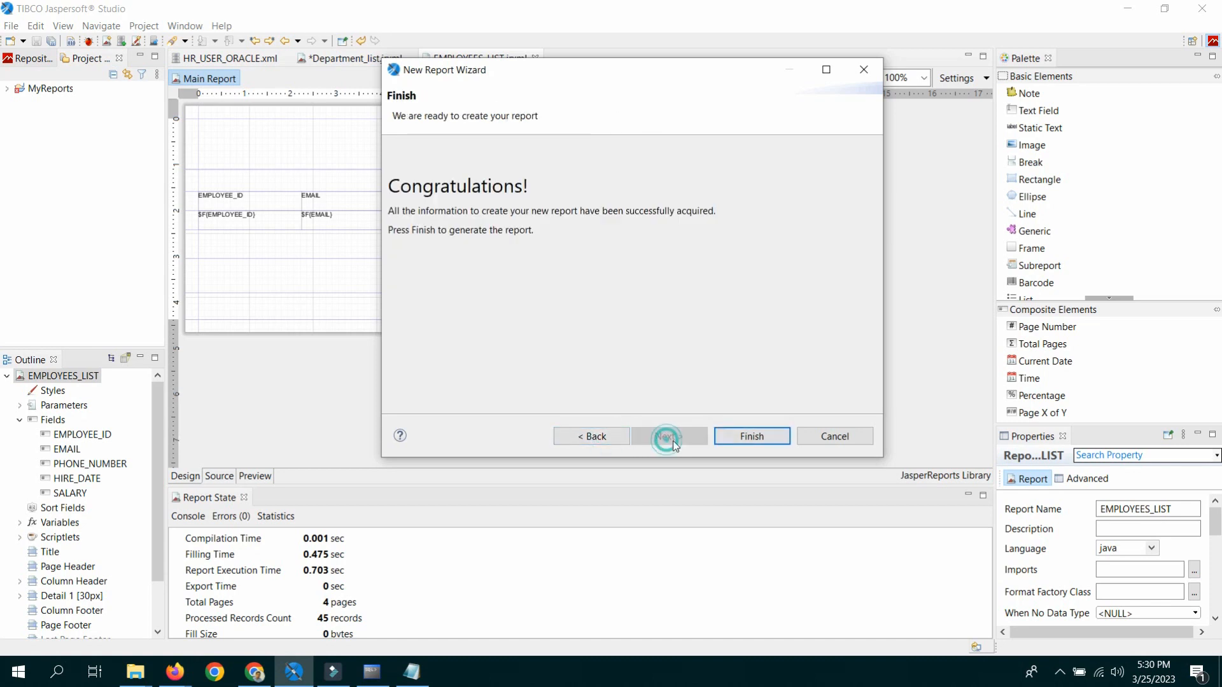
left_click(741, 438)
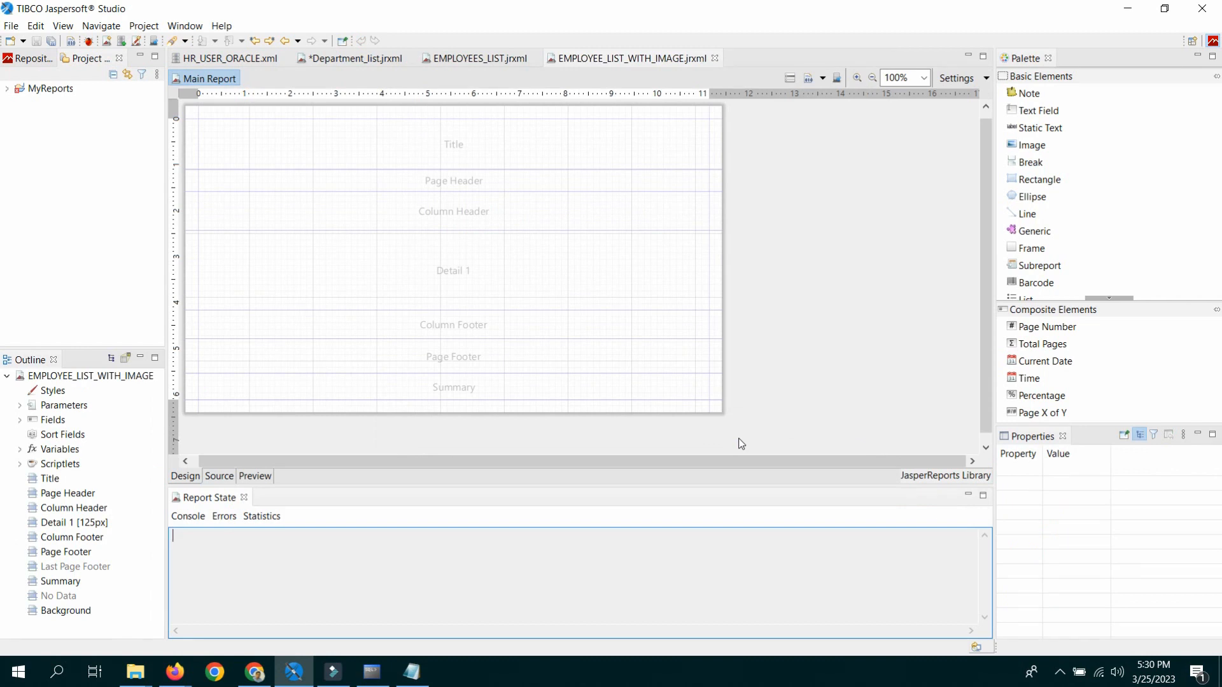
Place all six fields from EMPLOYEE_ID to SALARY in the Detail 1 band and shrink the Column Header and Detail 1 bands to 30 px.
left_click(17, 426)
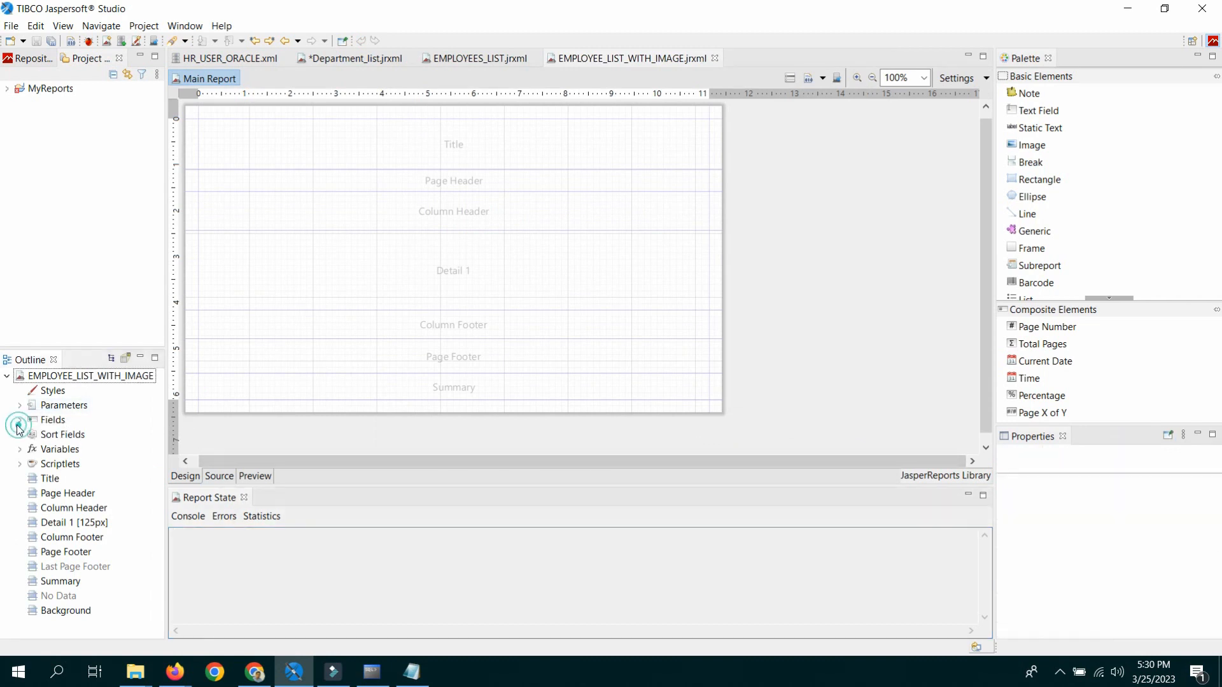
left_click(70, 435)
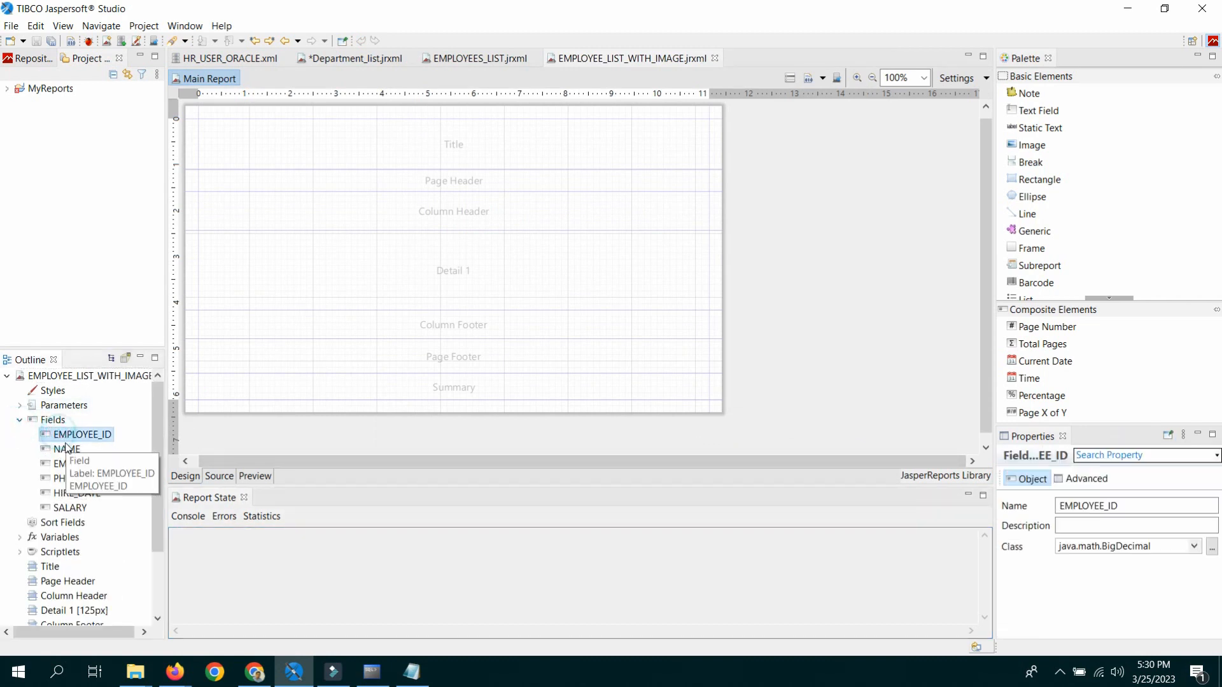
left_click(67, 507, "shift")
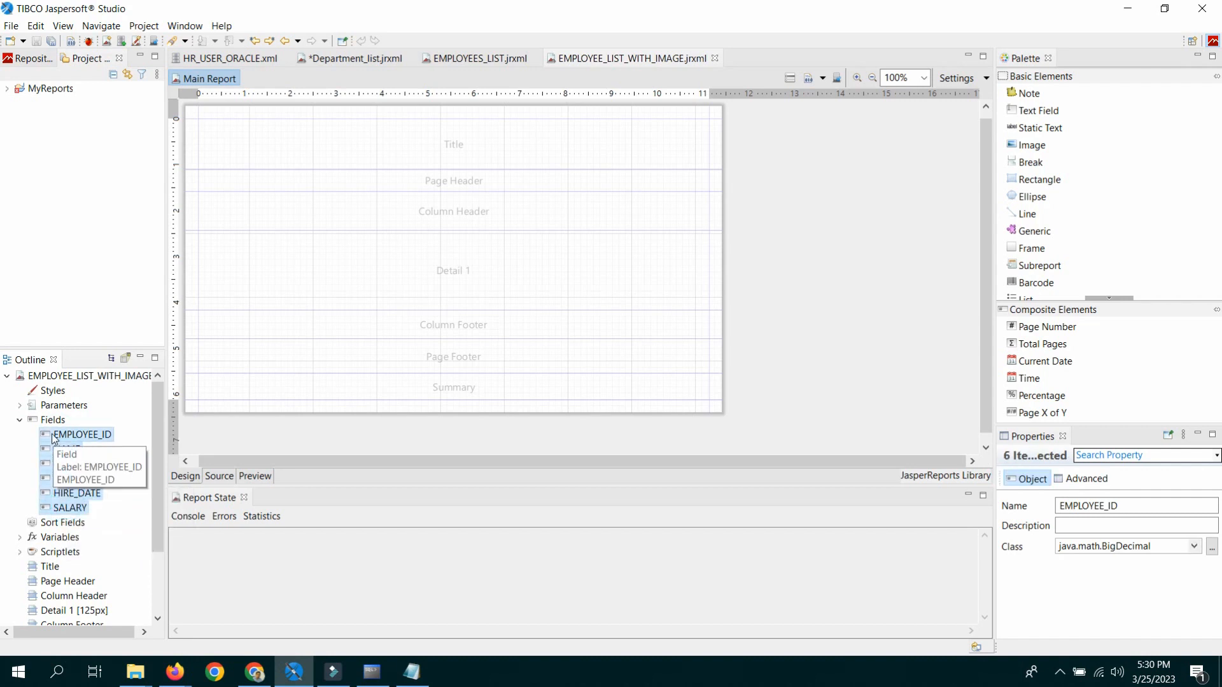
left_click_drag(53, 439, 219, 252)
left_click(190, 217)
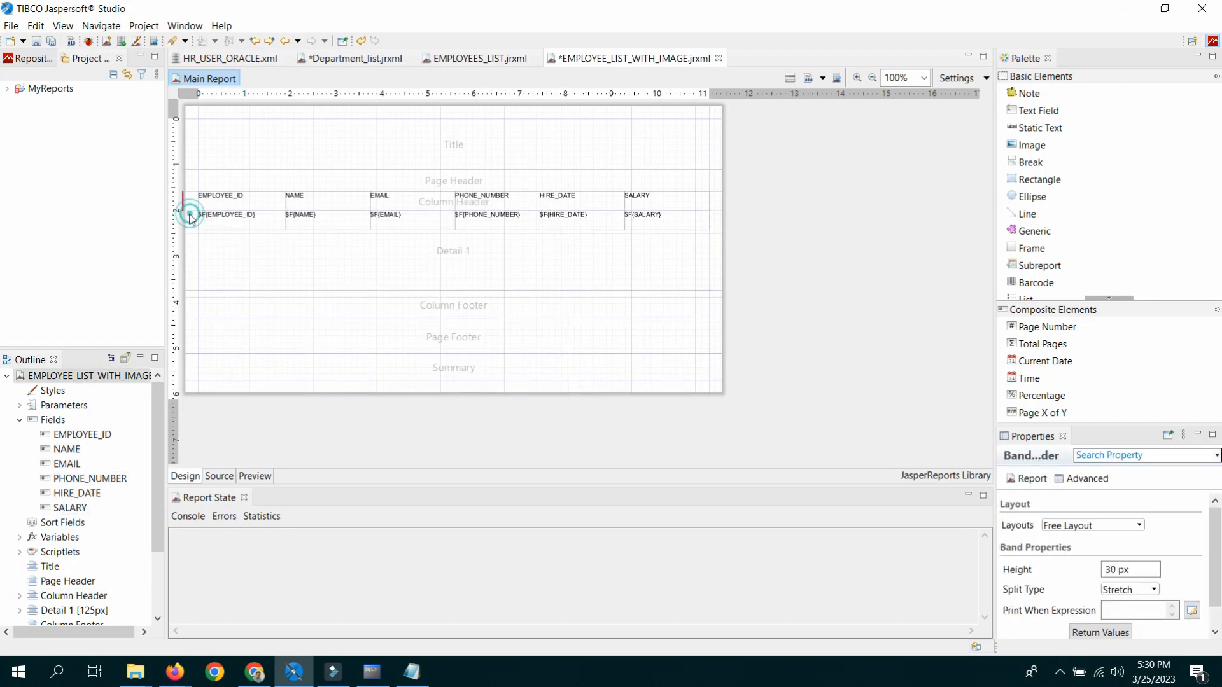
left_click(185, 223)
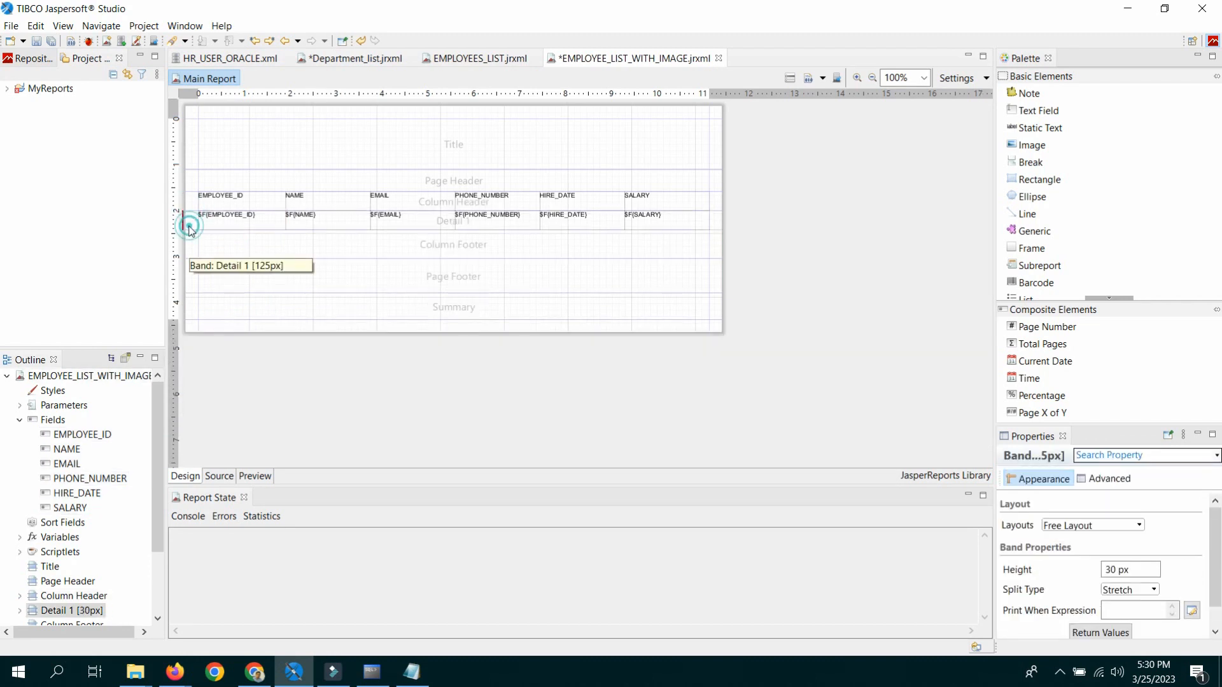
Save the EMPLOYEE_LIST_WITH_IMAGE report and compile it.
left_click(38, 42)
left_click(807, 80)
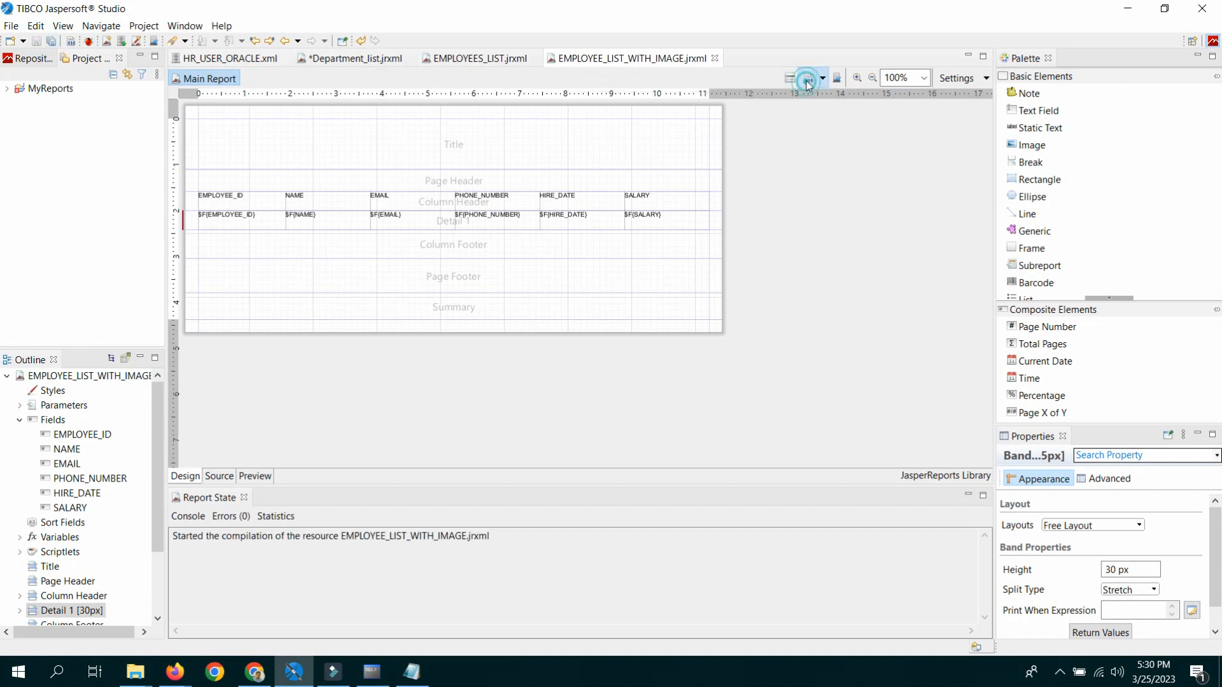
left_click(806, 80)
left_click(806, 78)
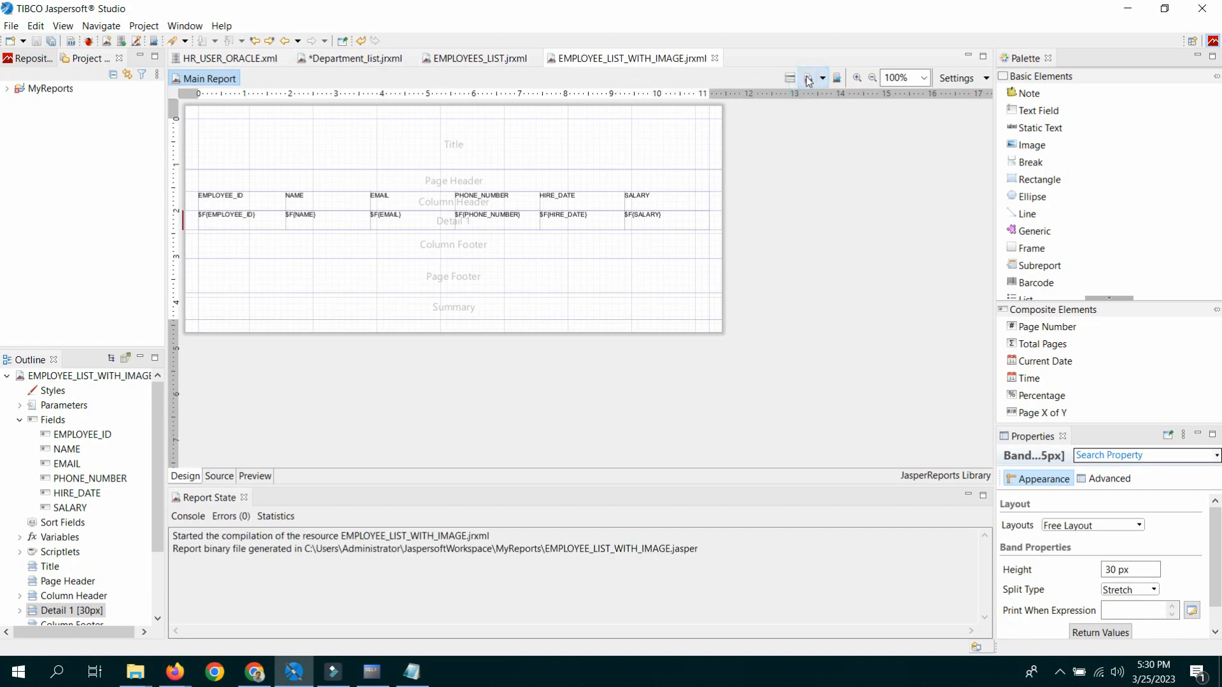
Review the report's dataset query and its field list.
left_click(789, 79)
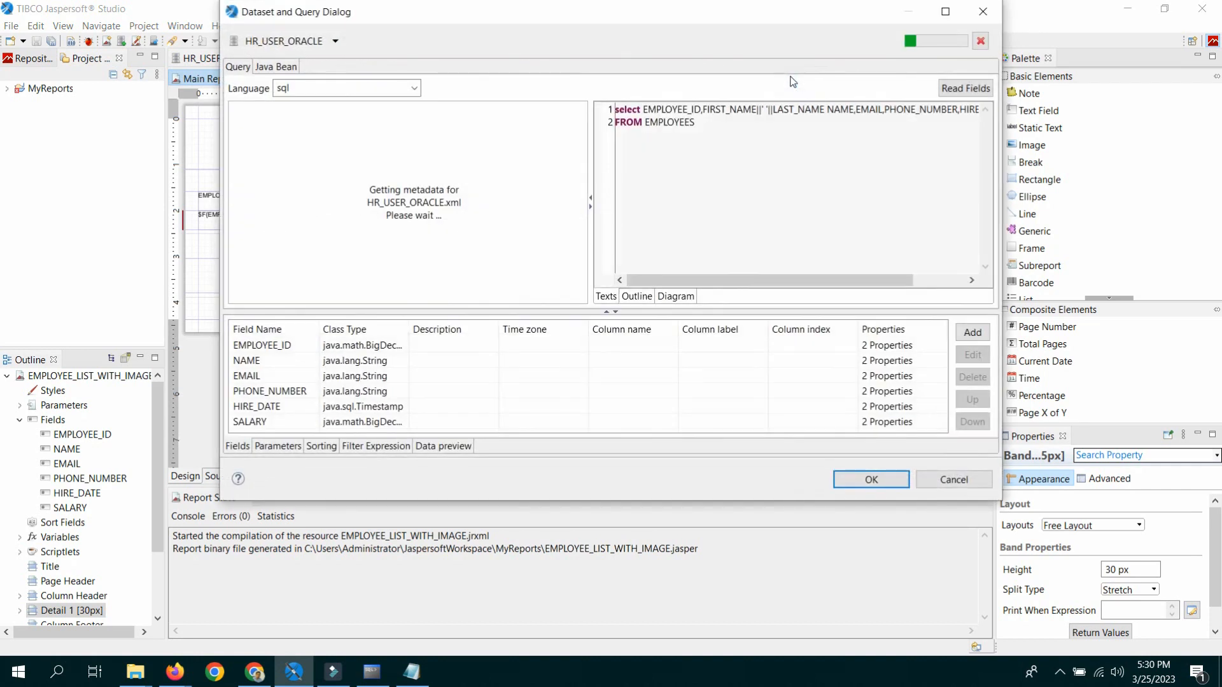
left_click(984, 12)
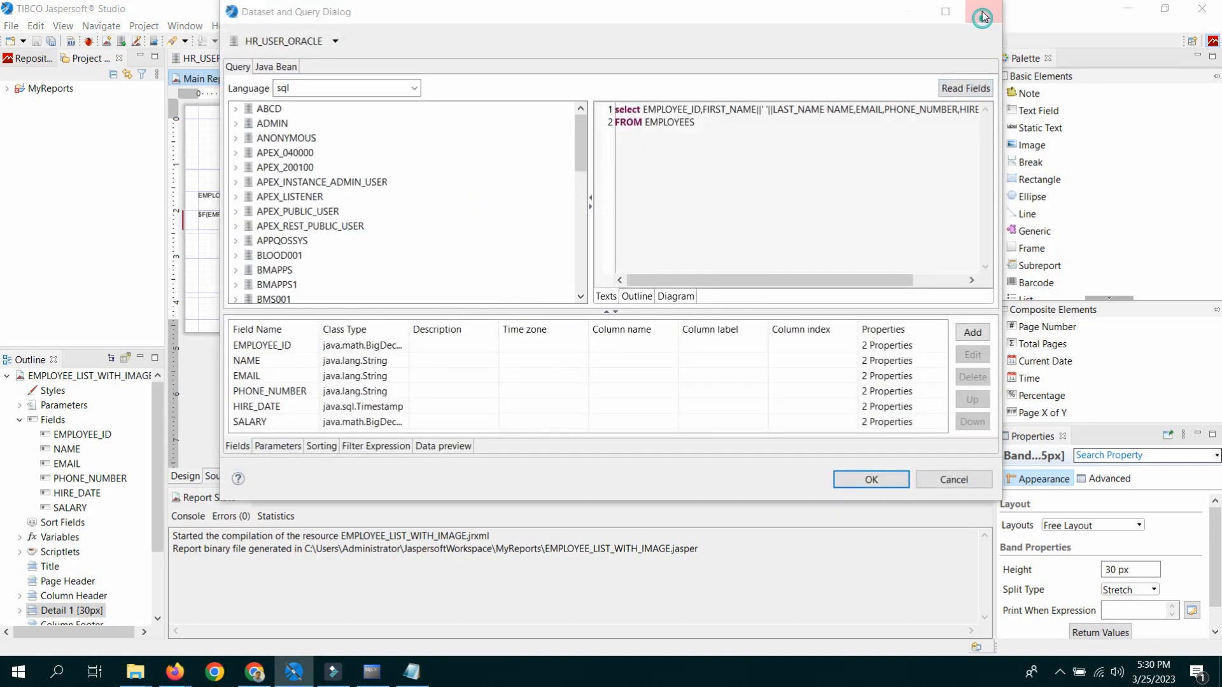
left_click(799, 273)
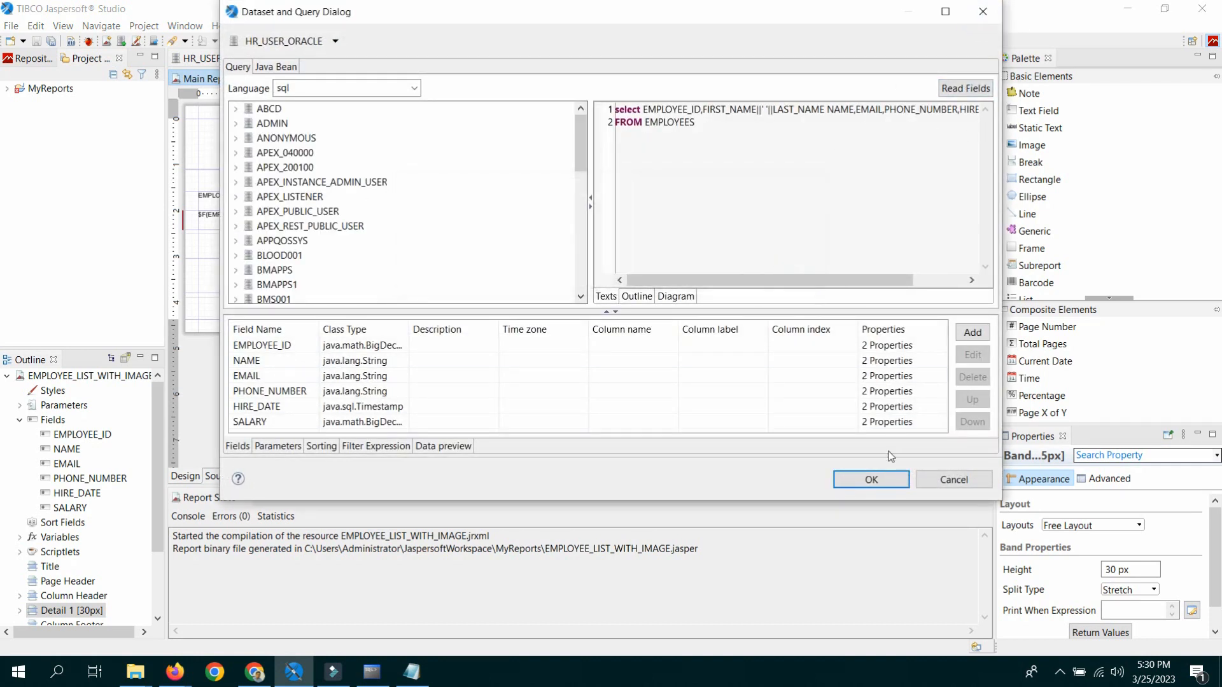
left_click(888, 480)
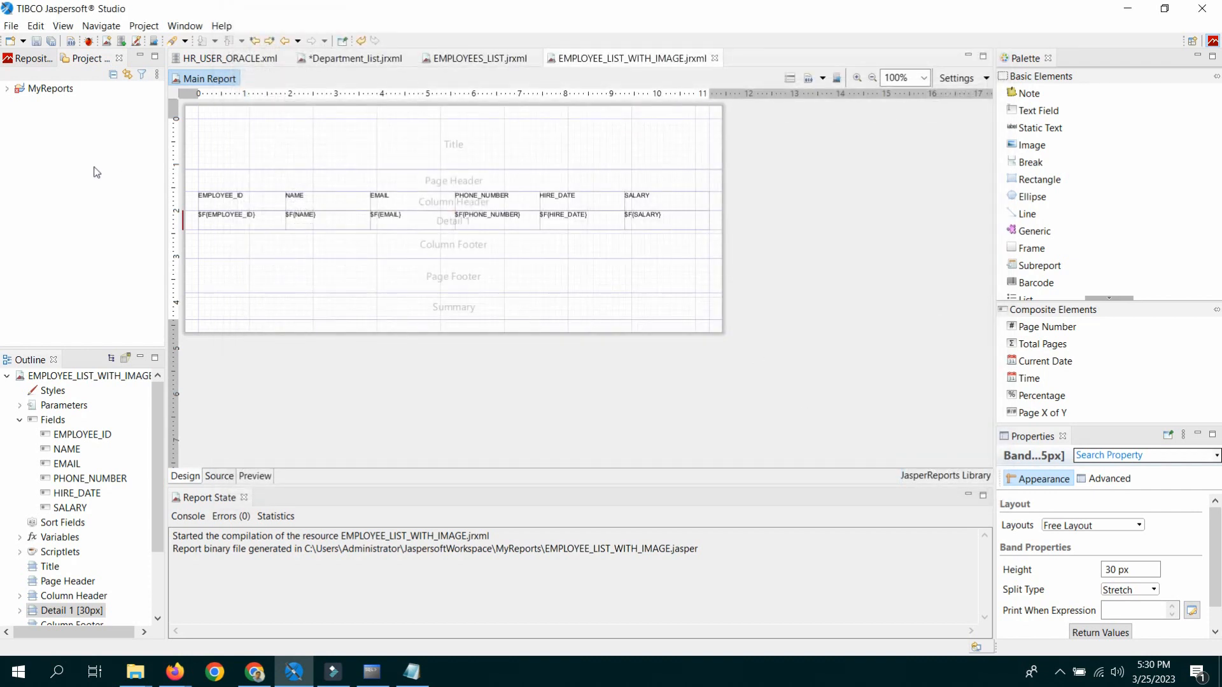
Apply a solid box border to all column header labels and detail fields, with a pen width of 1.00.
left_click_drag(779, 188, 181, 241)
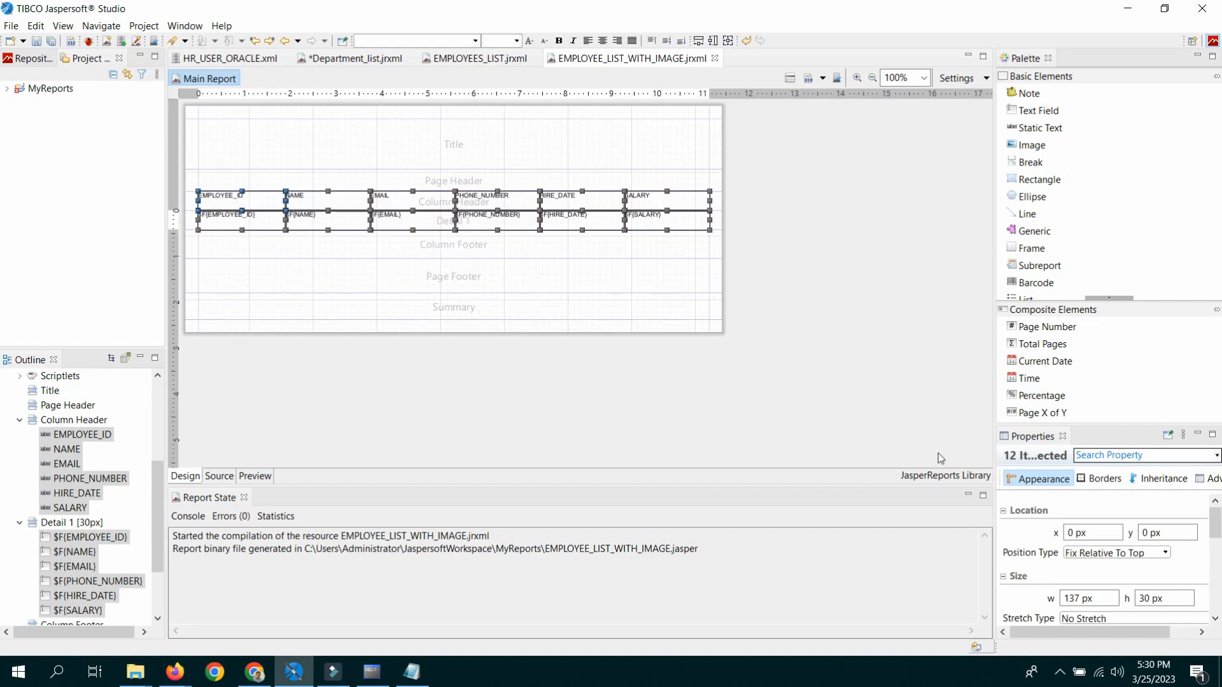
left_click(1101, 478)
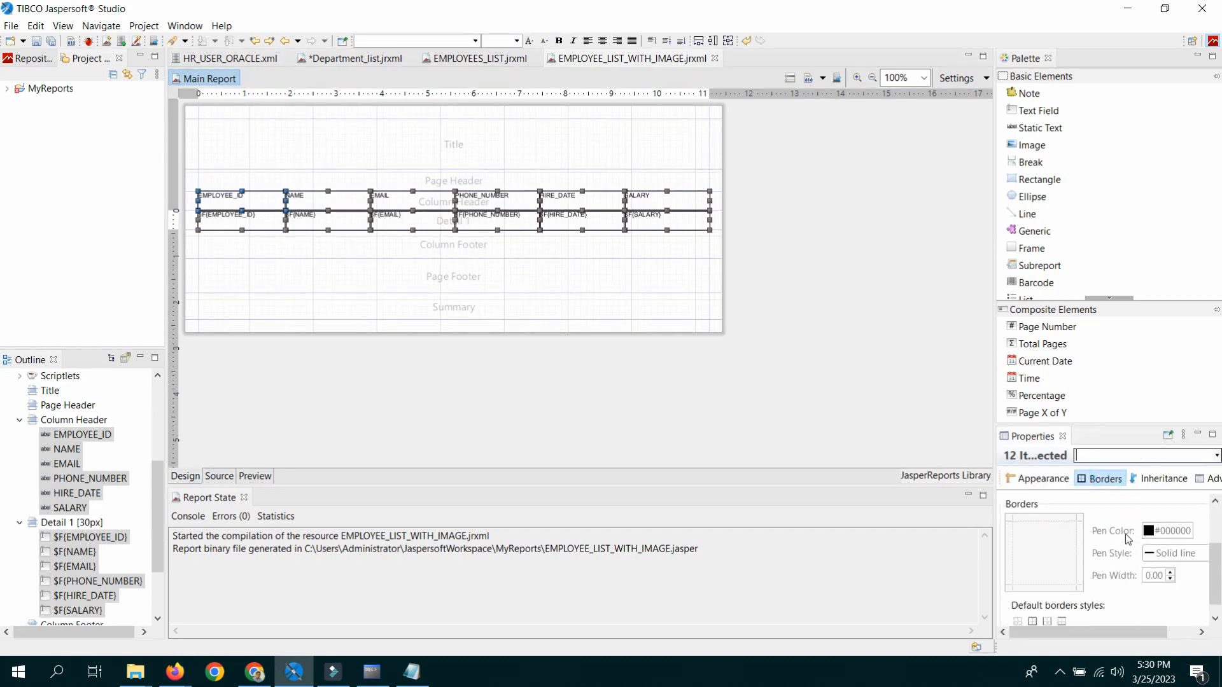
left_click(1031, 623)
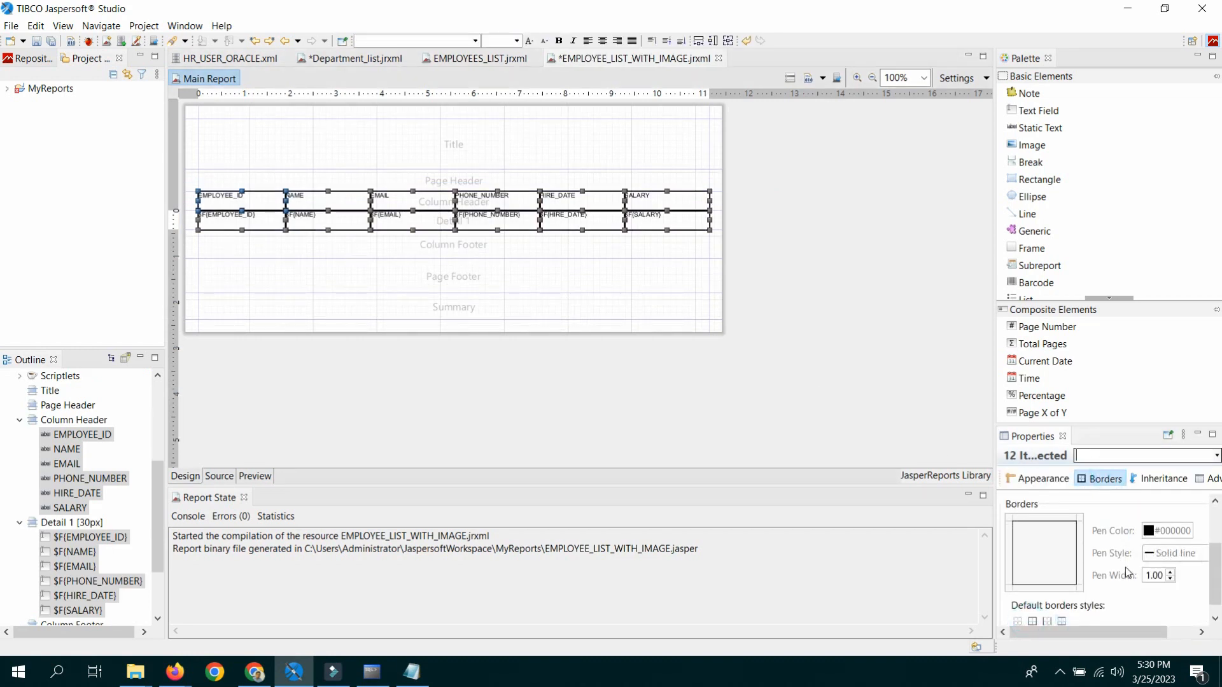
Preview the report with its data and page forward to page 4.
left_click(254, 476)
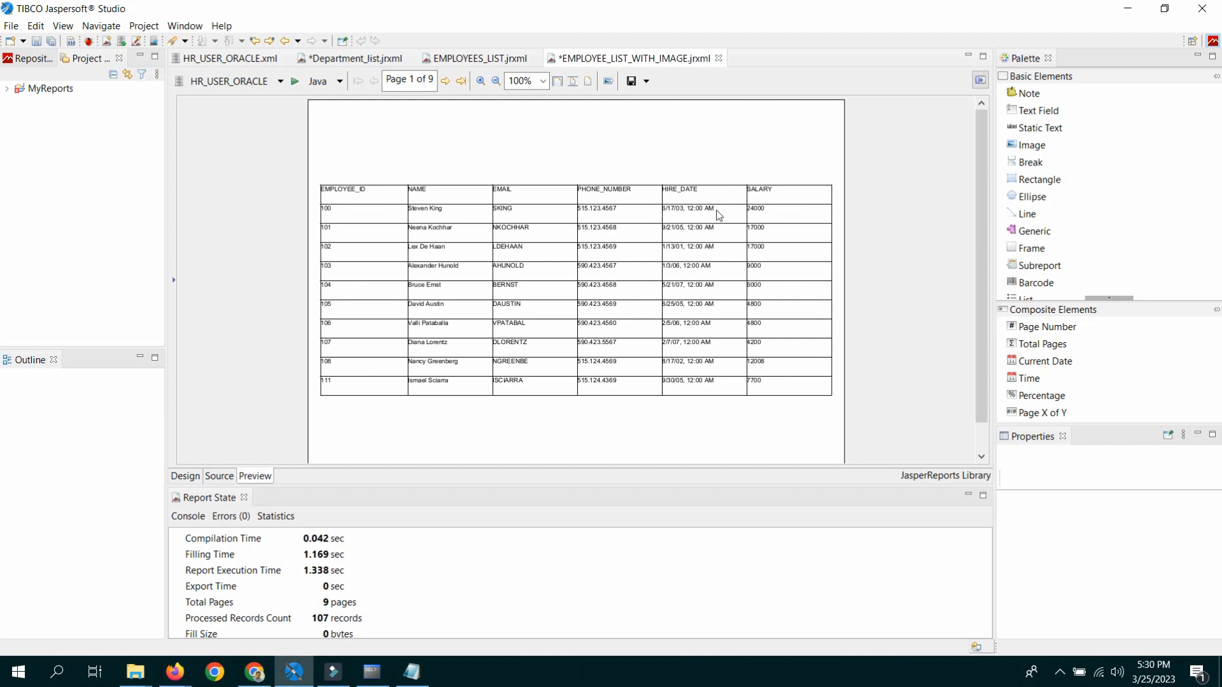
scroll(700, 306, "down", 2)
scroll(703, 305, "up", 2)
left_click(446, 81)
left_click(446, 82)
left_click(446, 81)
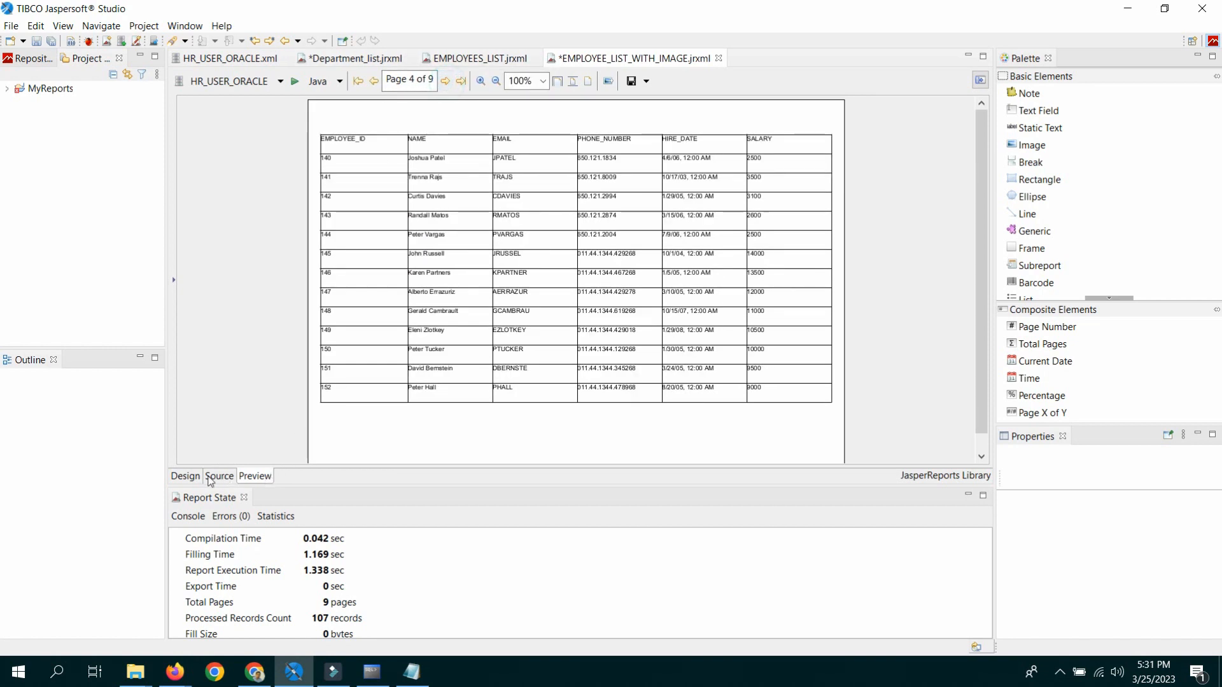
Return to the report design and narrow the EMAIL header label and its $F{EMAIL} detail field to about 100 px.
left_click(184, 476)
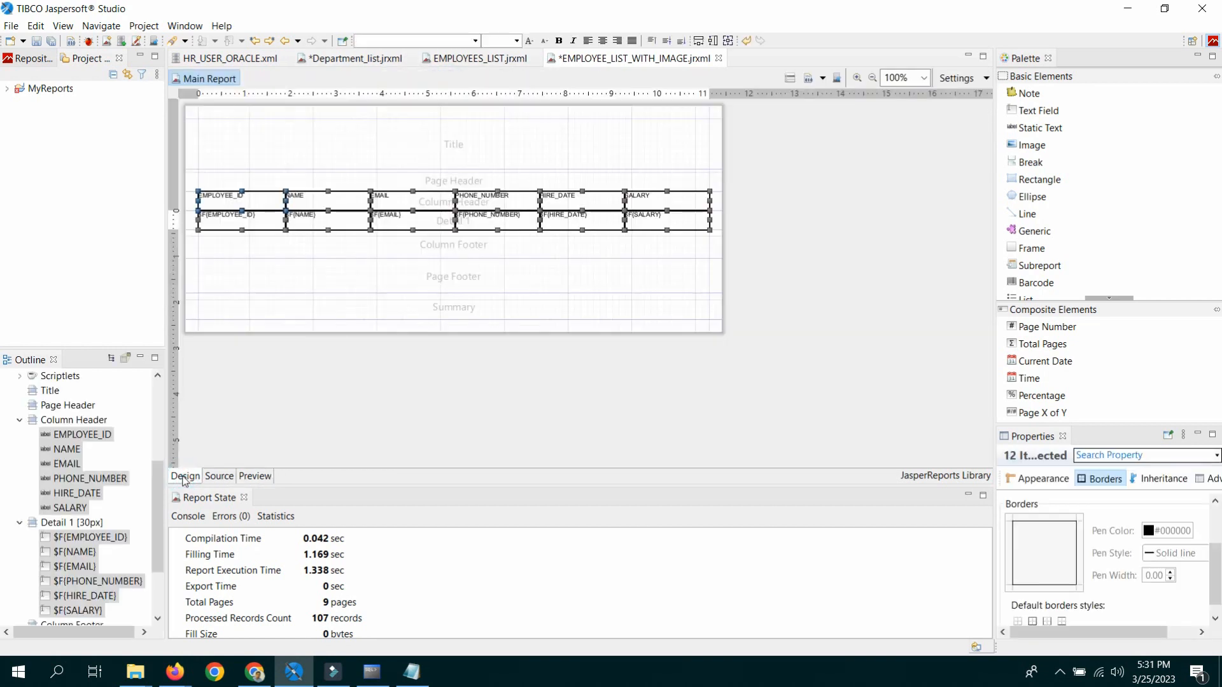
left_click(776, 204)
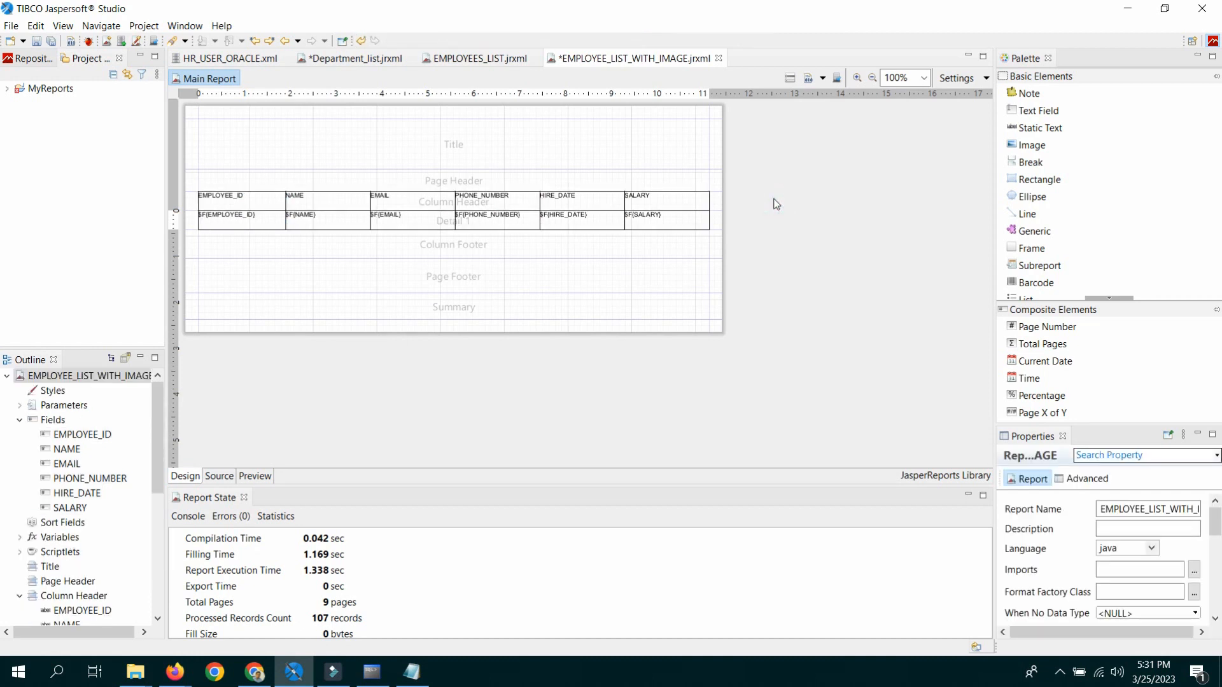
left_click(407, 205)
left_click_drag(456, 201, 435, 201)
left_click(427, 216)
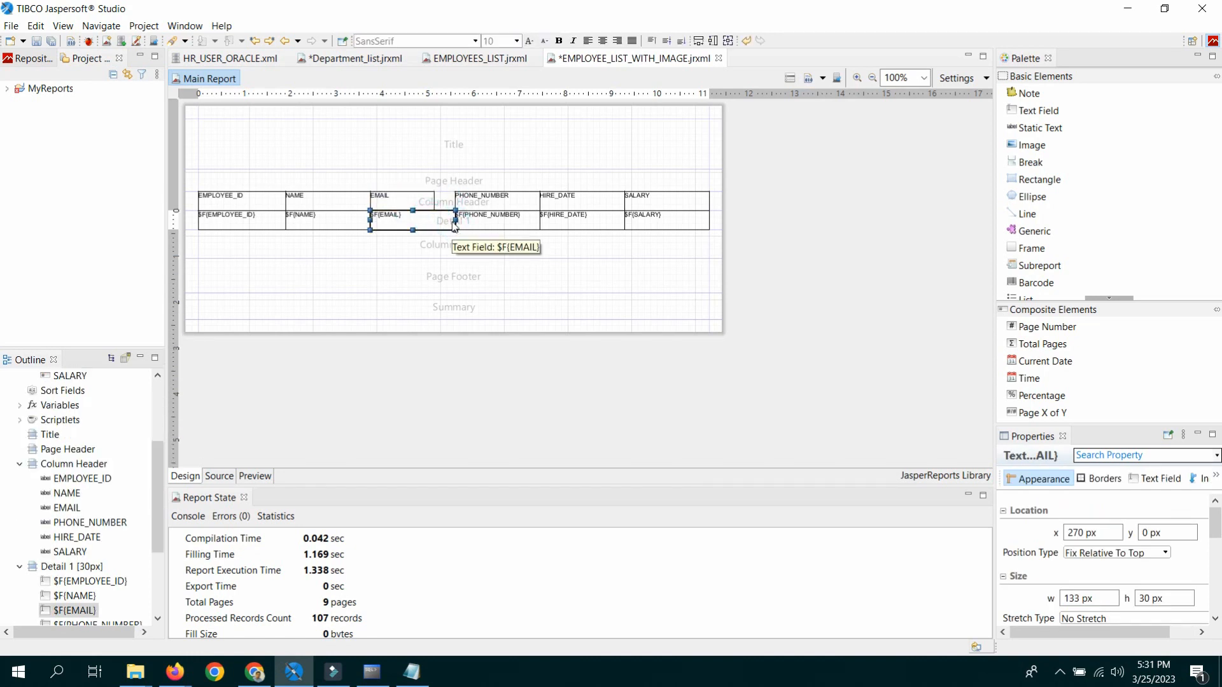
left_click_drag(455, 221, 436, 222)
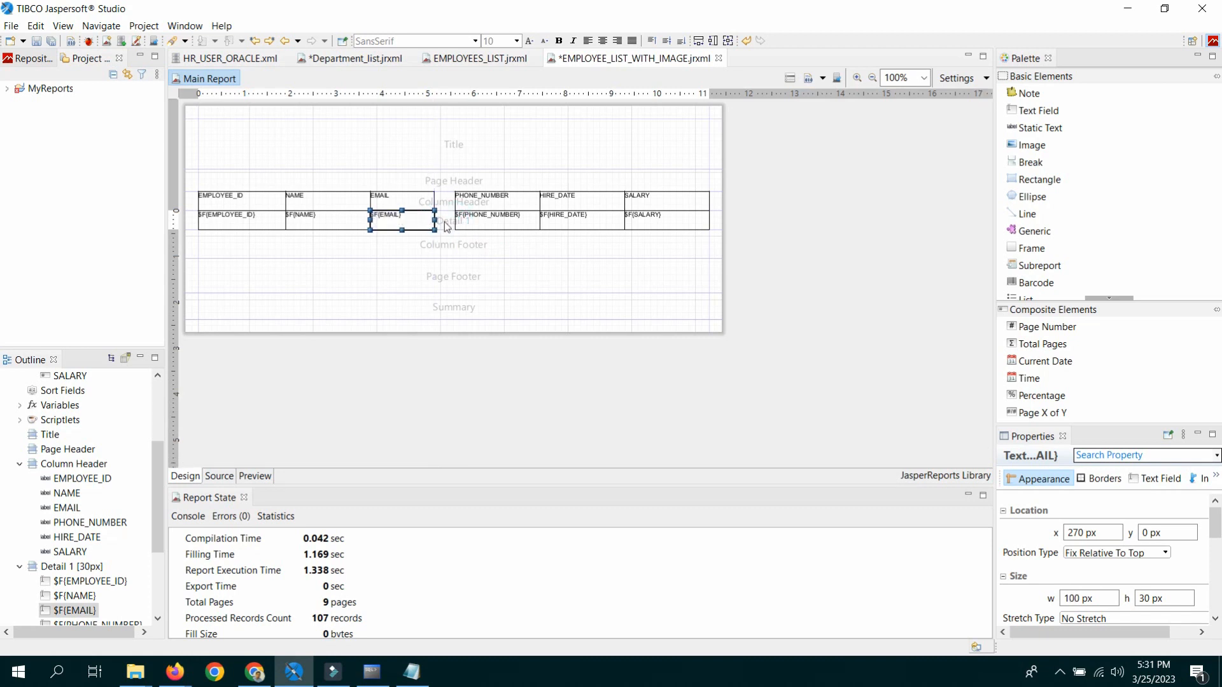
Shift the PHONE_NUMBER header label and its detail field against the EMAIL column and narrow them together.
left_click(487, 202)
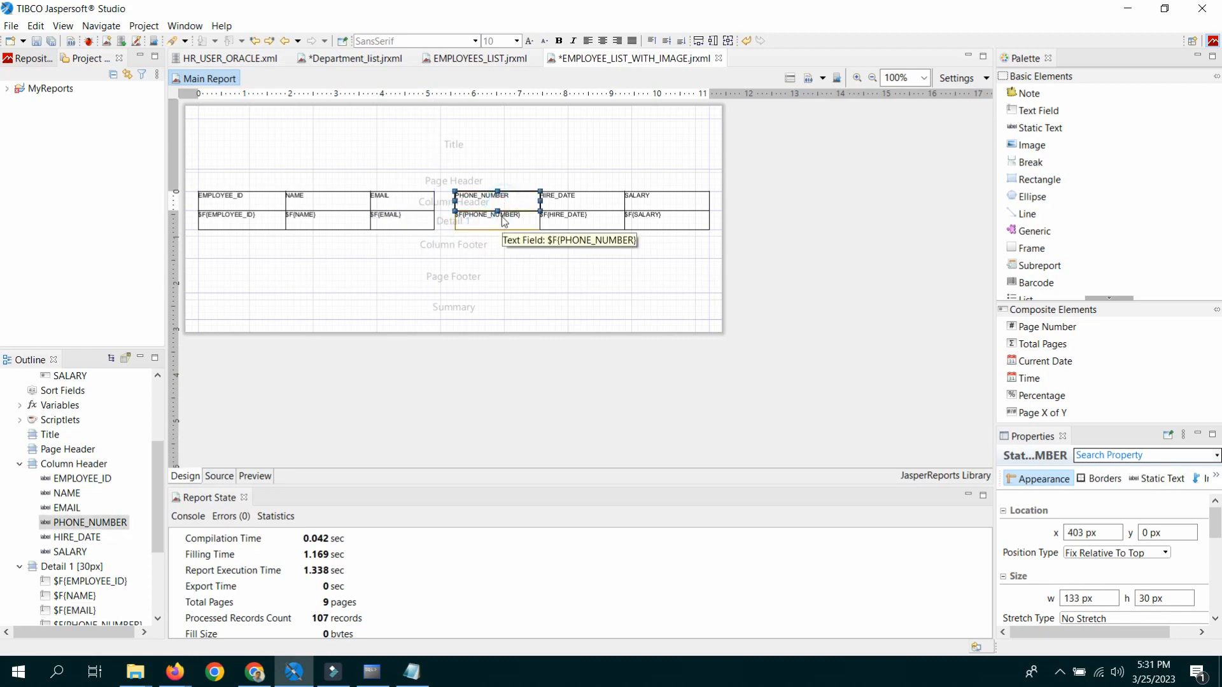
left_click(504, 221, "shift")
left_click_drag(540, 200, 480, 205)
Move the HIRE_DATE and SALARY header labels and detail fields together so they adjoin the PHONE_NUMBER column.
left_click(592, 205)
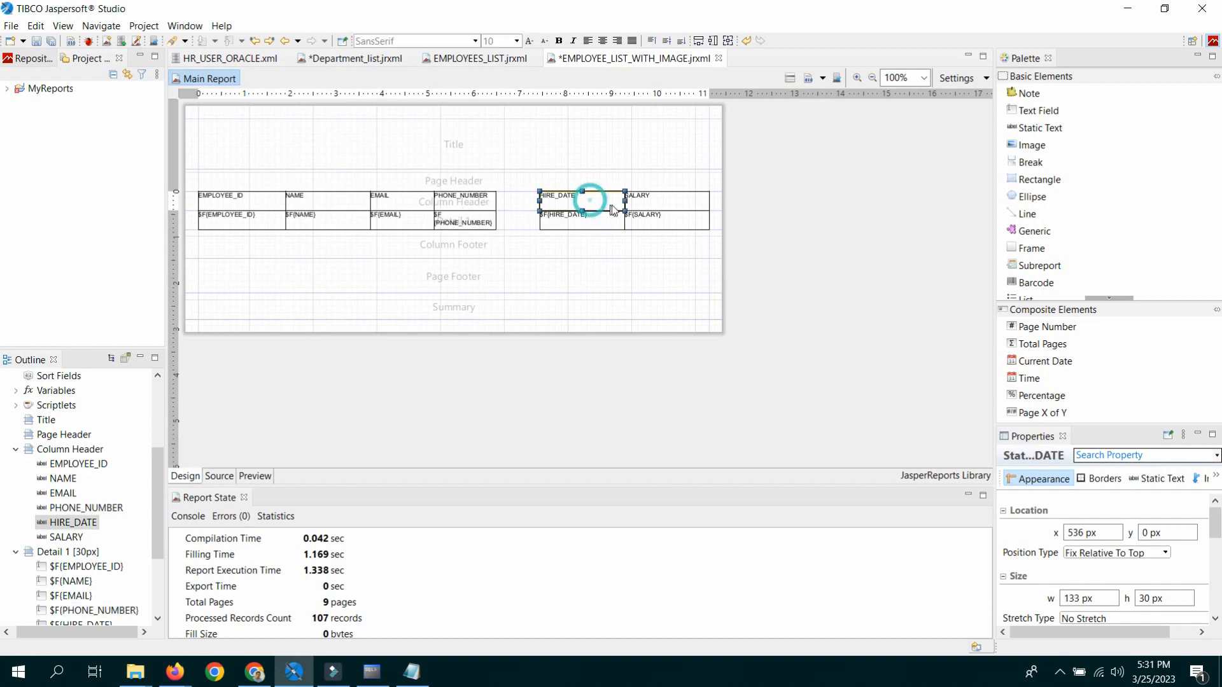
left_click(613, 220, "shift")
left_click(657, 197, "shift")
left_click(667, 220, "shift")
left_click_drag(658, 224, 616, 226)
left_click(798, 176)
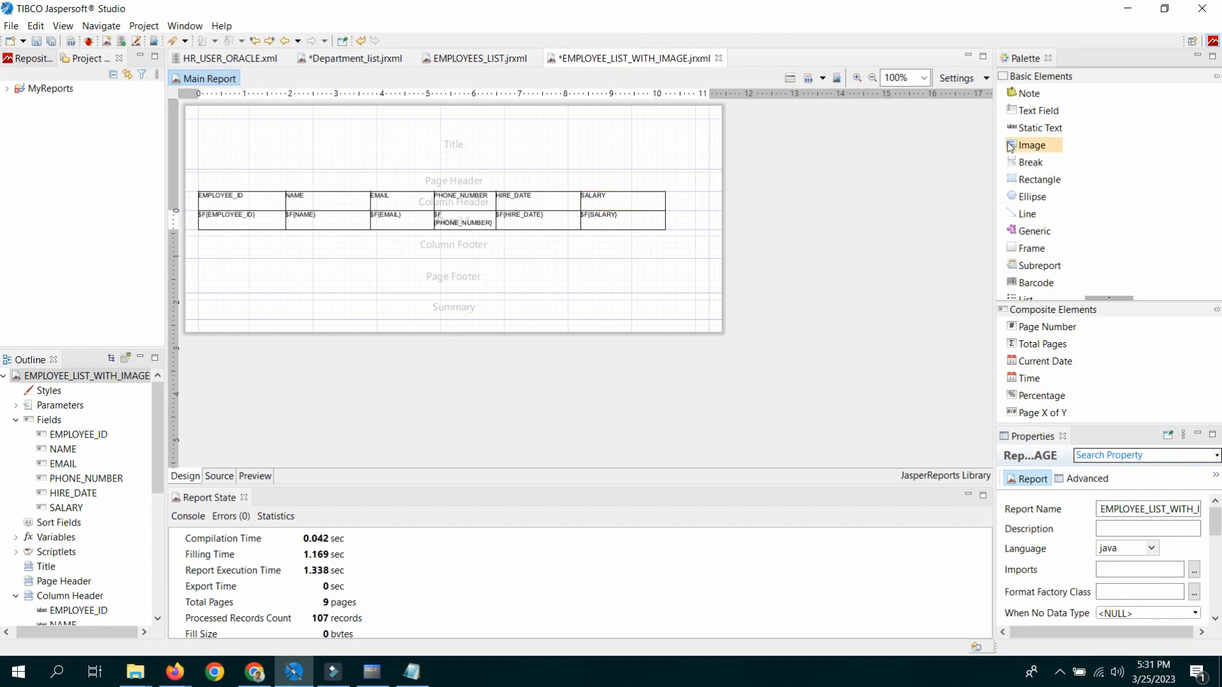
Add a static text label reading "Image" to the Column Header band beside SALARY, about 47 px wide and 31 px high.
left_click_drag(1036, 128, 664, 202)
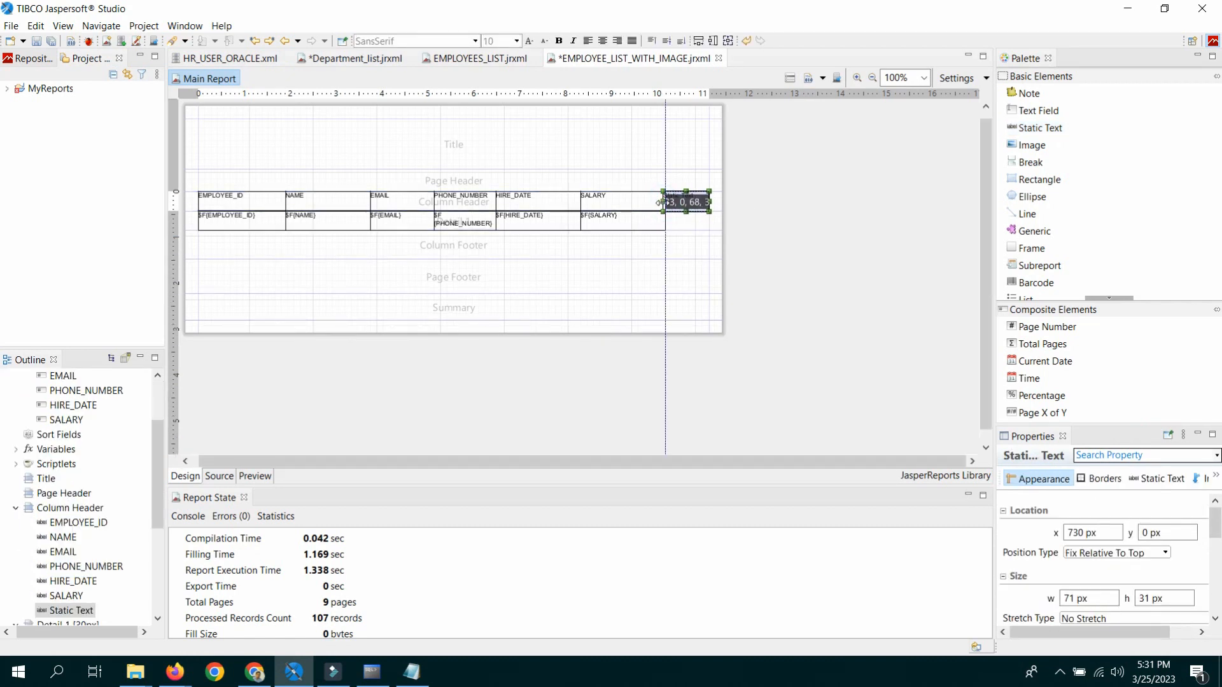
left_click_drag(708, 199, 696, 202)
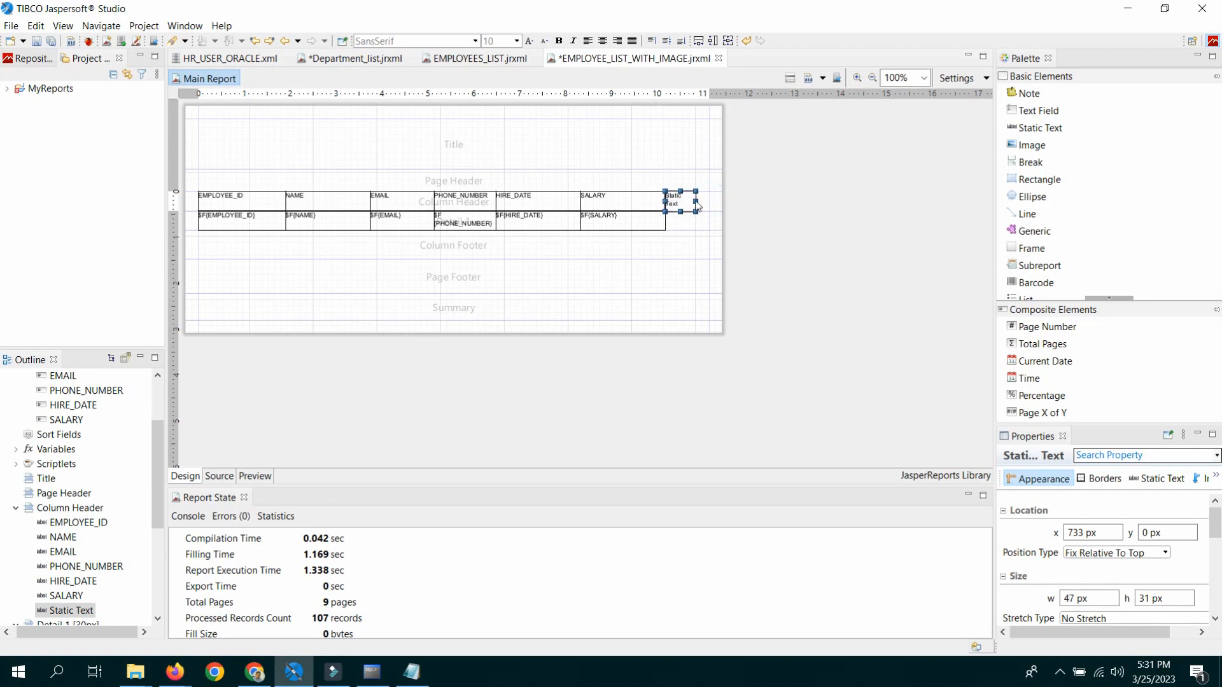
double_click(690, 204)
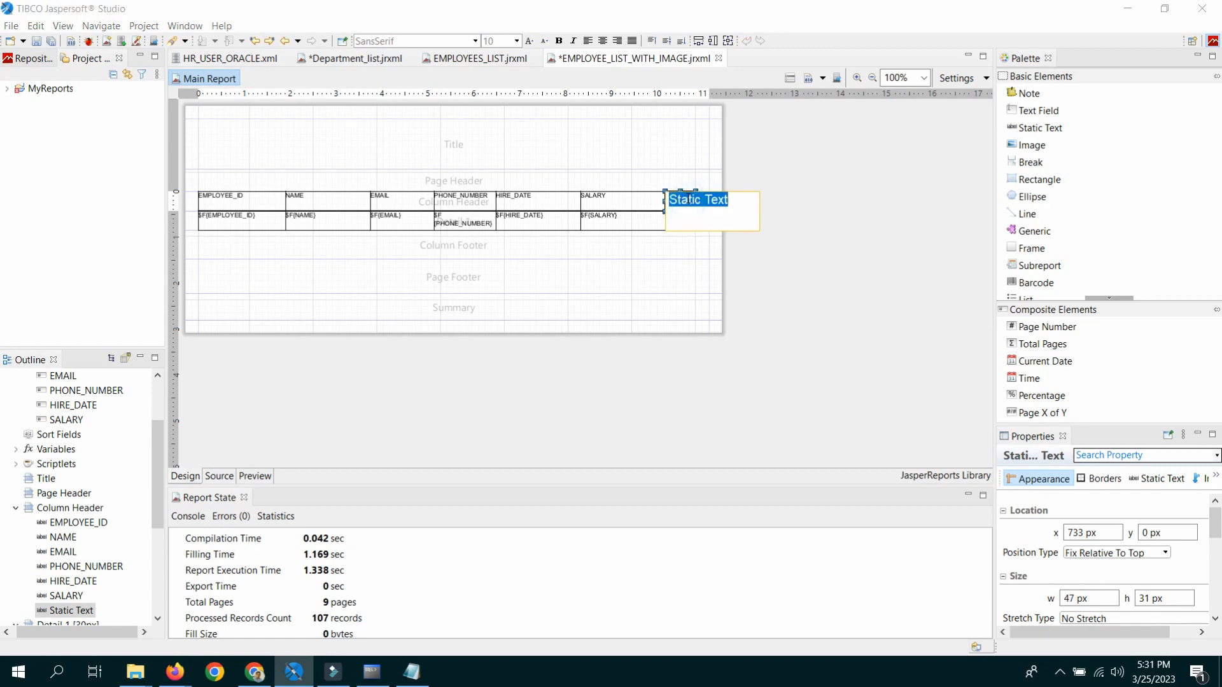
key("BackSpace")
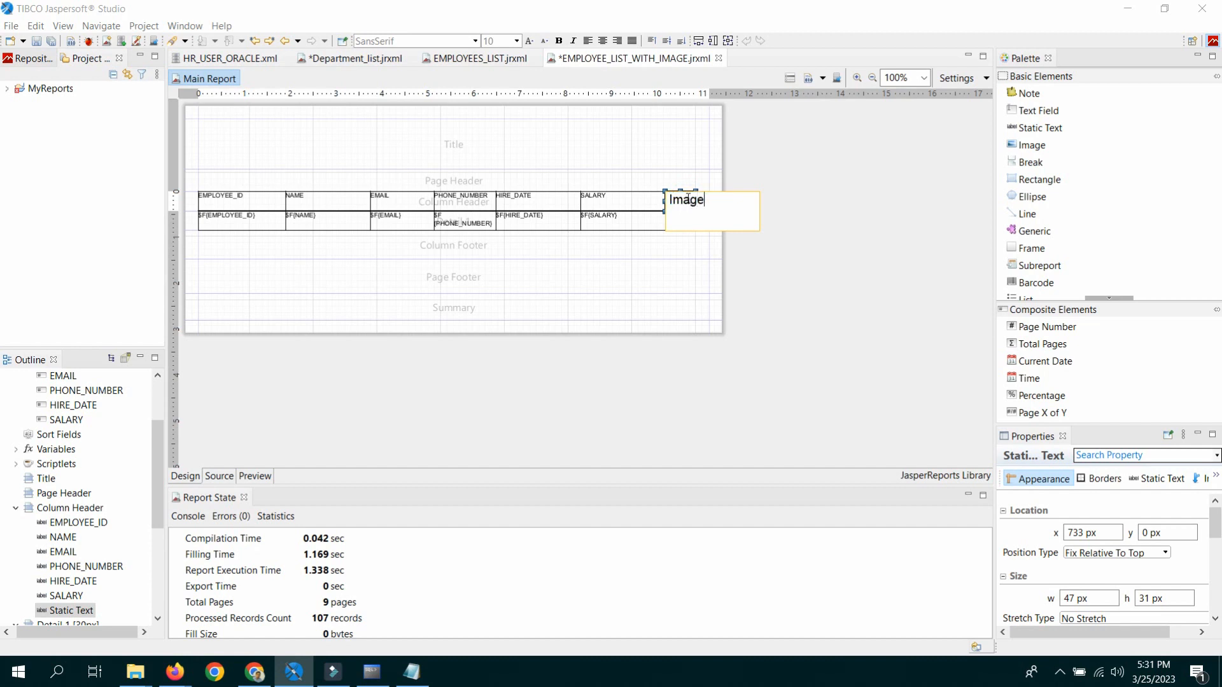
left_click(833, 219)
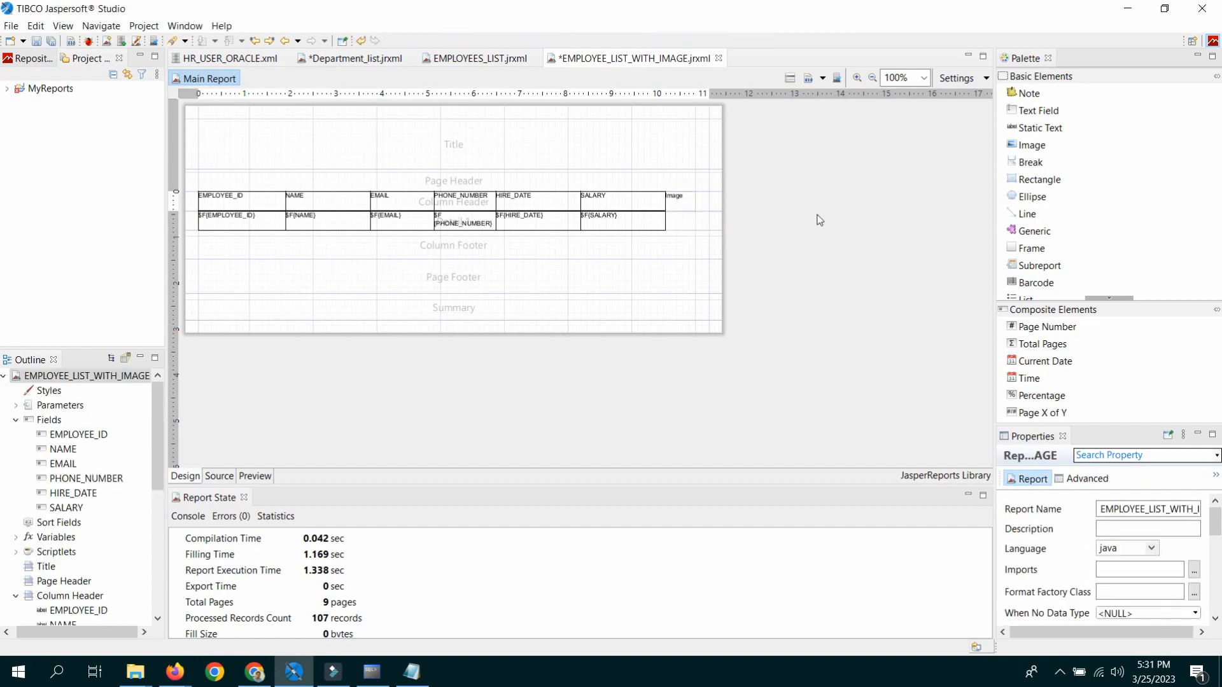
Center the Image header text horizontally and vertically and set its font size to 12.
left_click(692, 204)
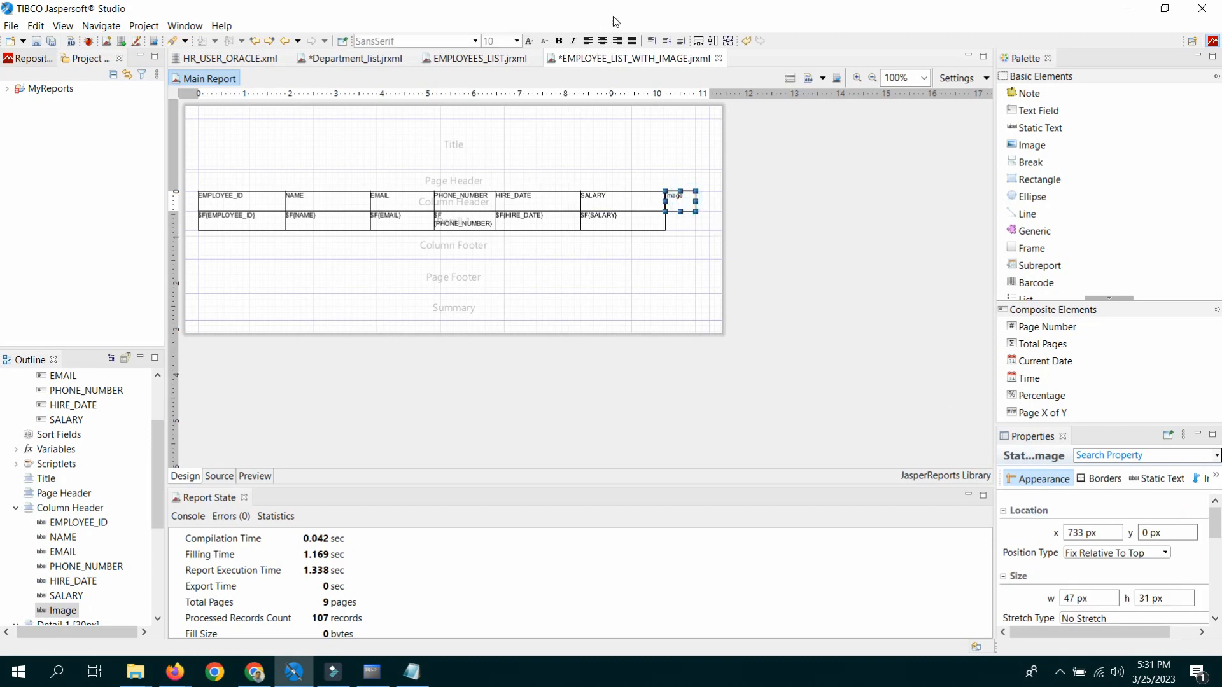
left_click(603, 41)
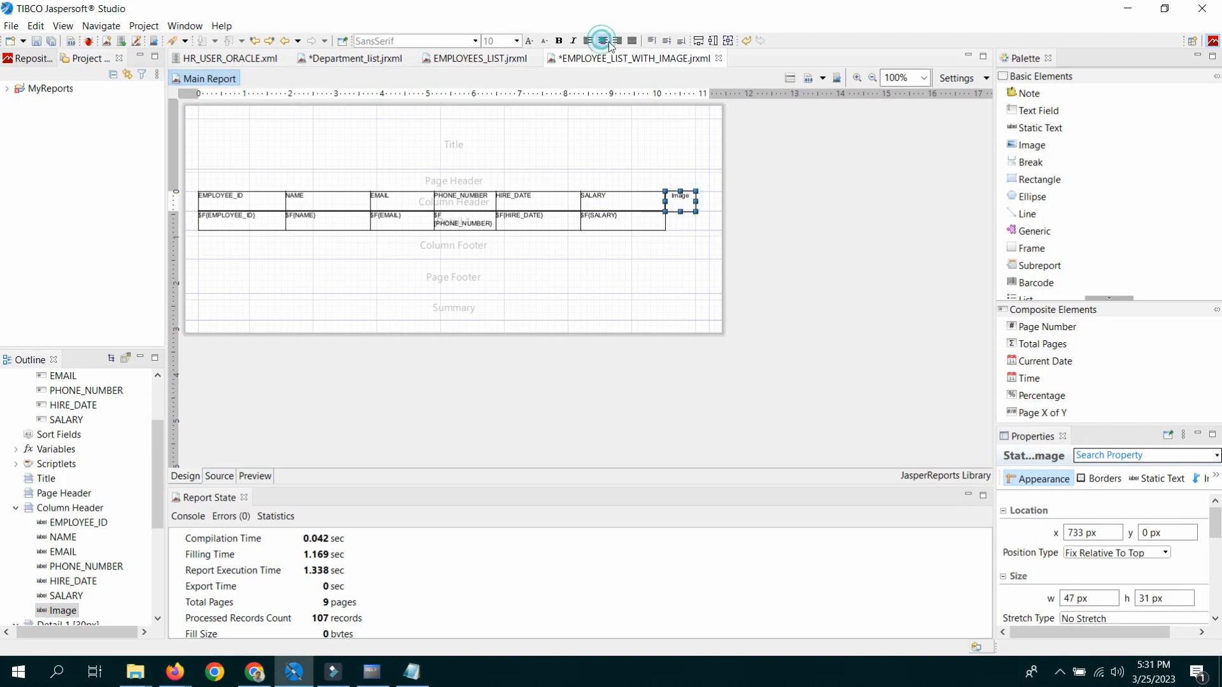
left_click(666, 40)
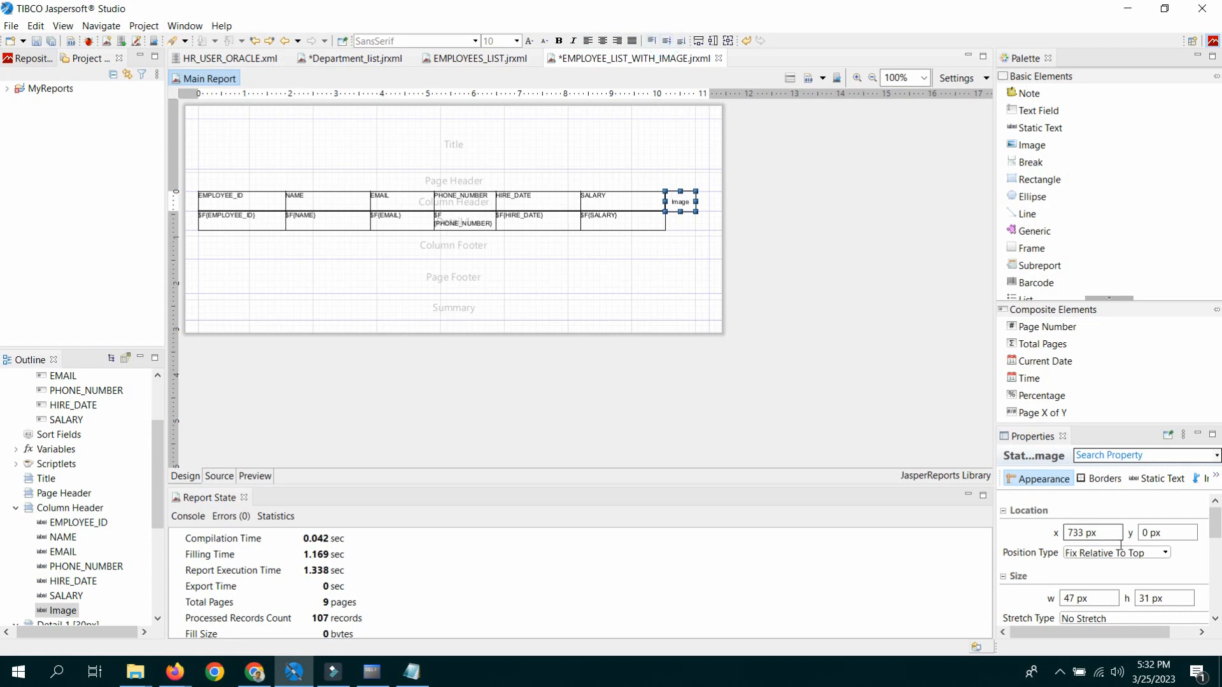
left_click(529, 42)
scroll(1116, 569, "down", 2)
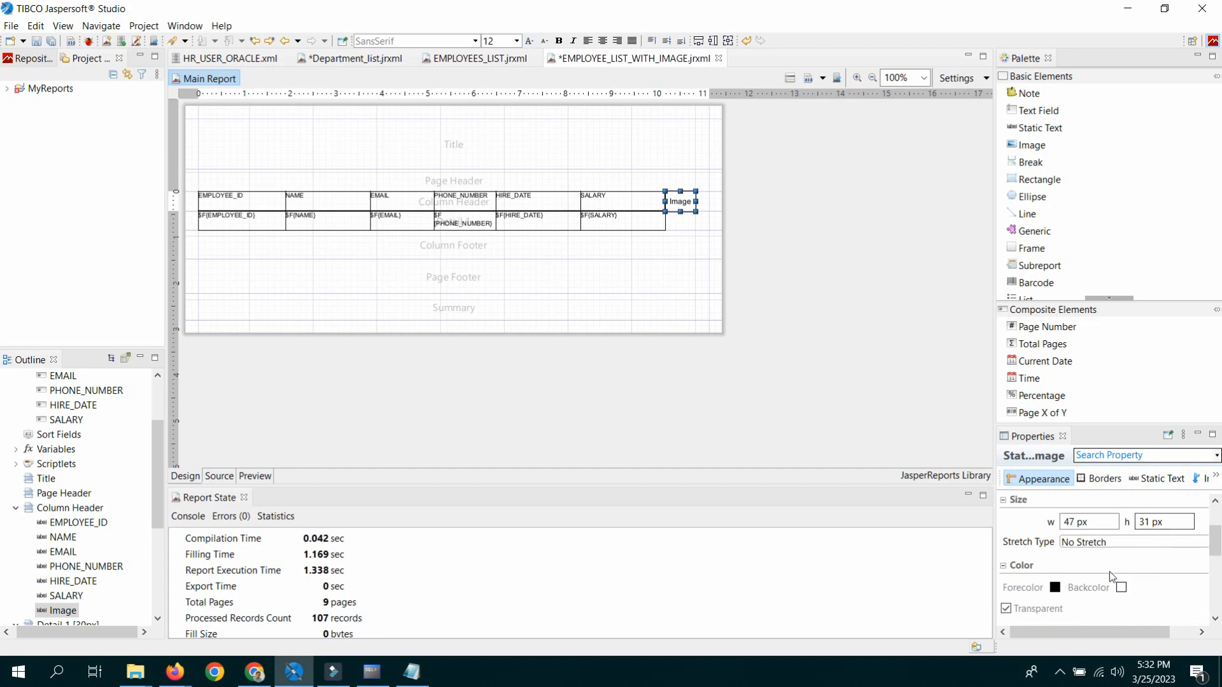
scroll(1089, 582, "up", 2)
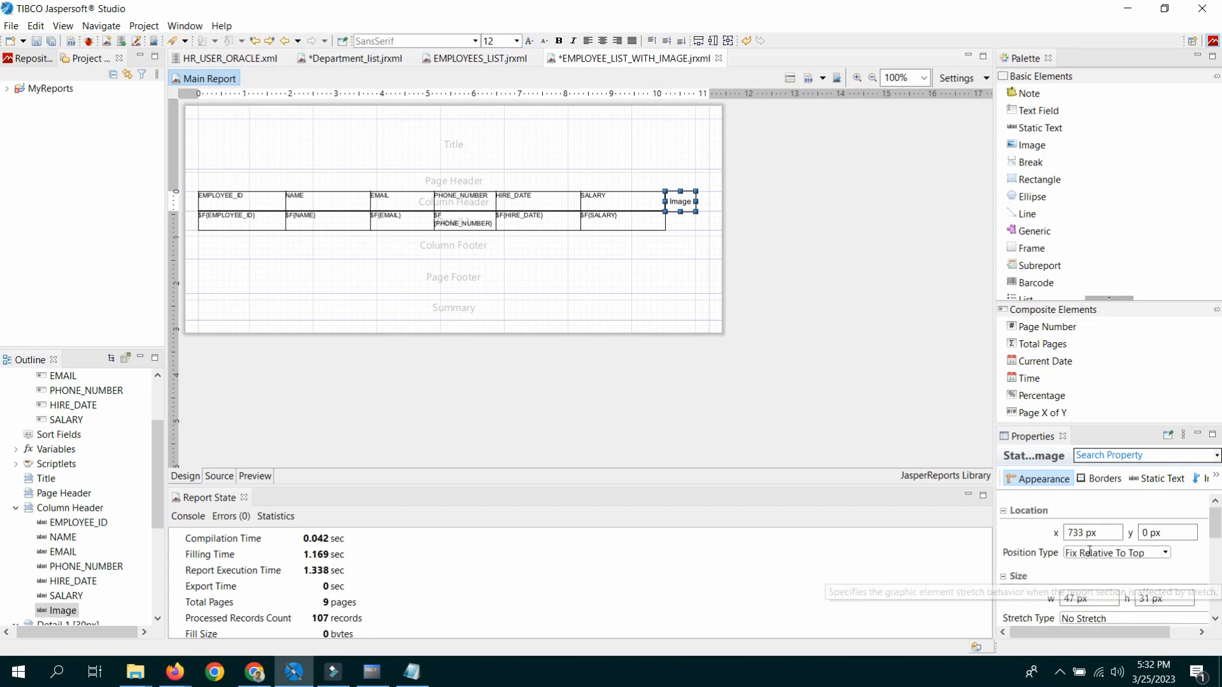
Apply a solid box border with a pen width of 1.00 to the Image header label.
left_click(1103, 479)
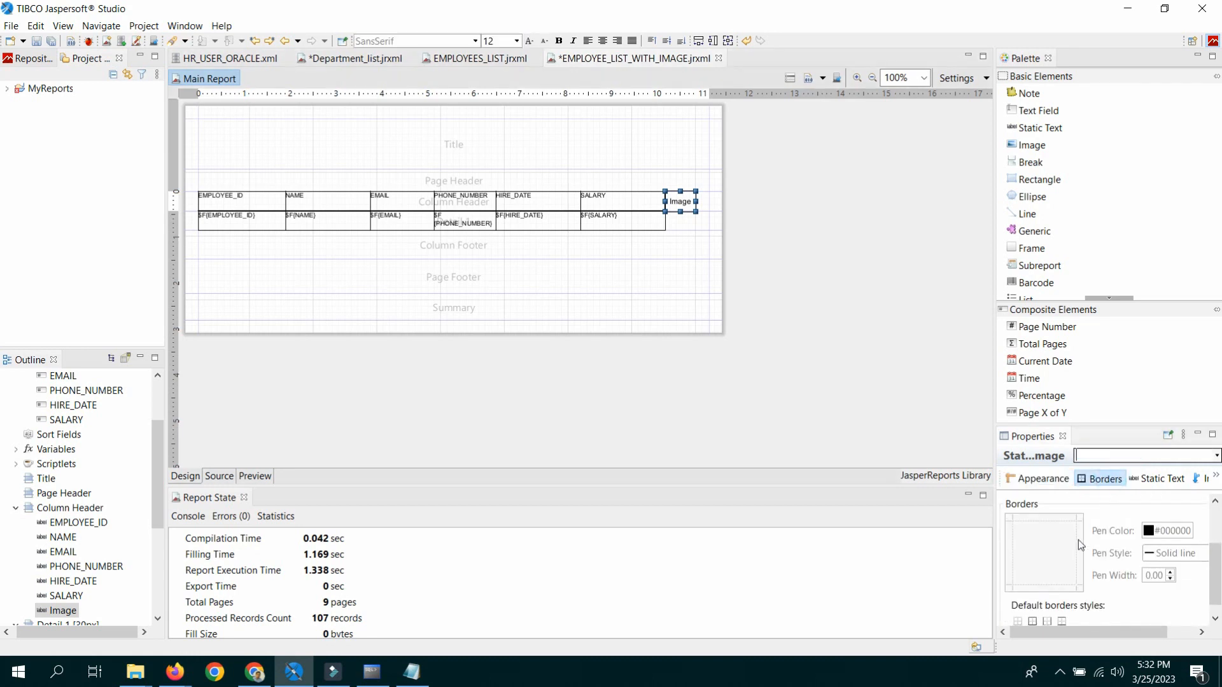
left_click(1032, 622)
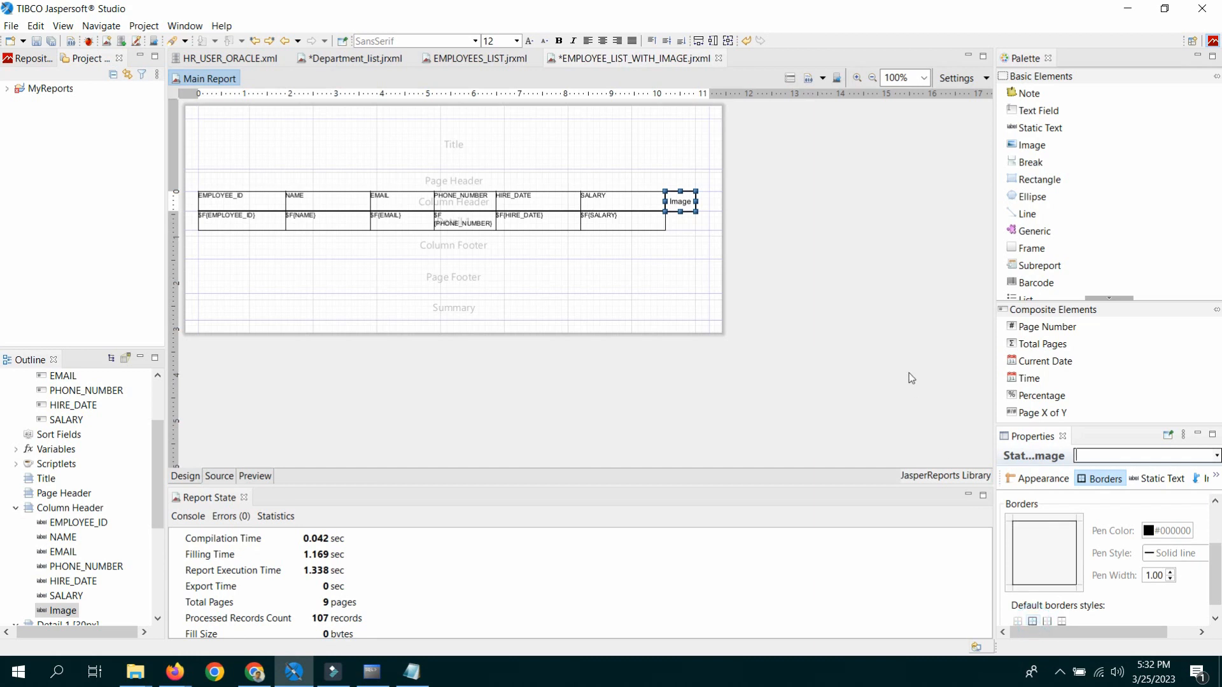
left_click(851, 234)
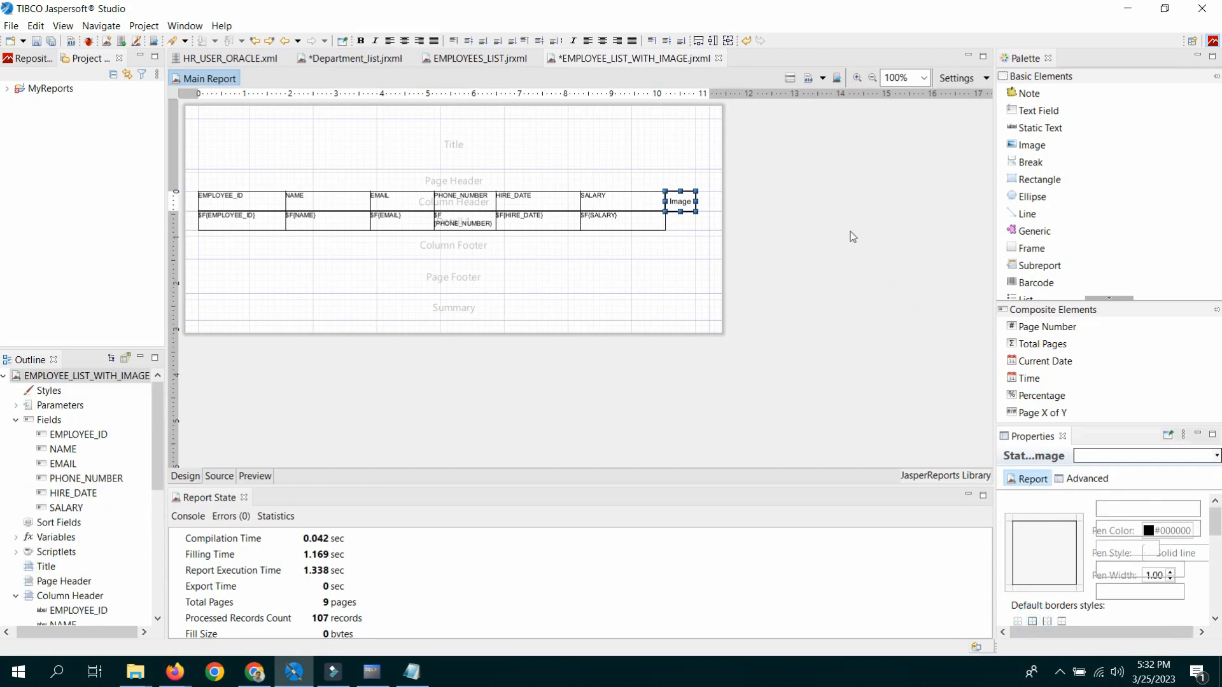
left_click(692, 201)
left_click(826, 202)
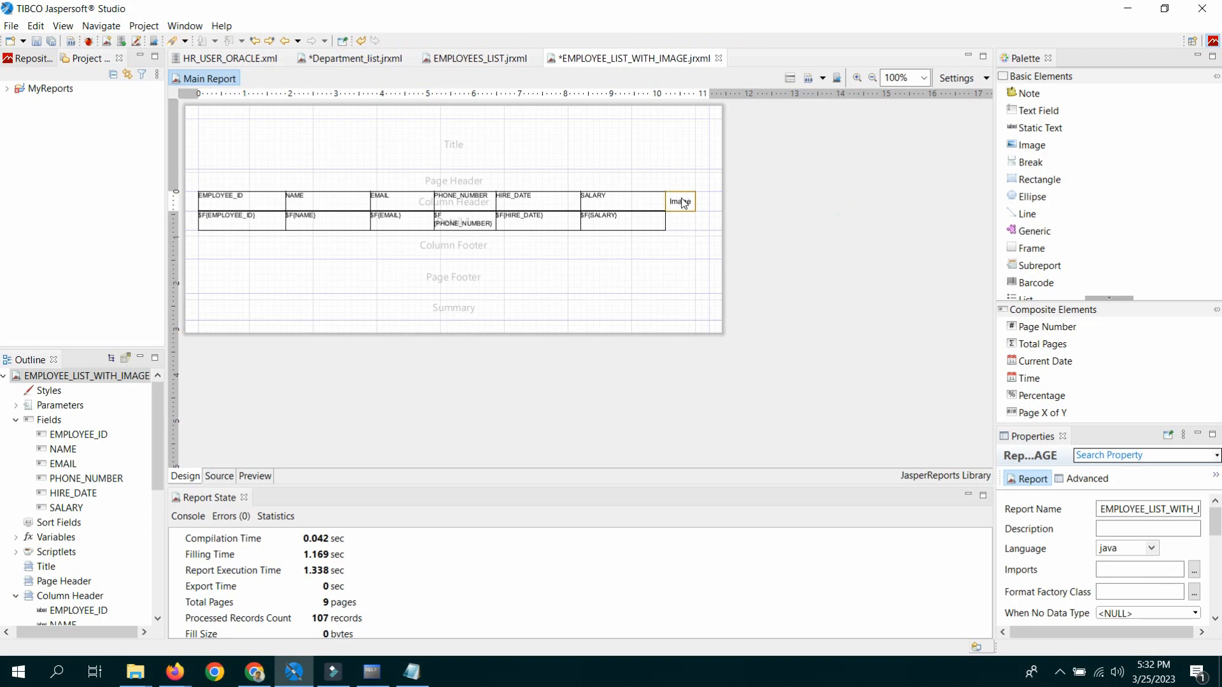
left_click(684, 203)
left_click(800, 189)
Add an image element with no image source to the Detail band under the Image header, at x 733, y 0, sized 47 × 30 px.
left_click(1032, 145)
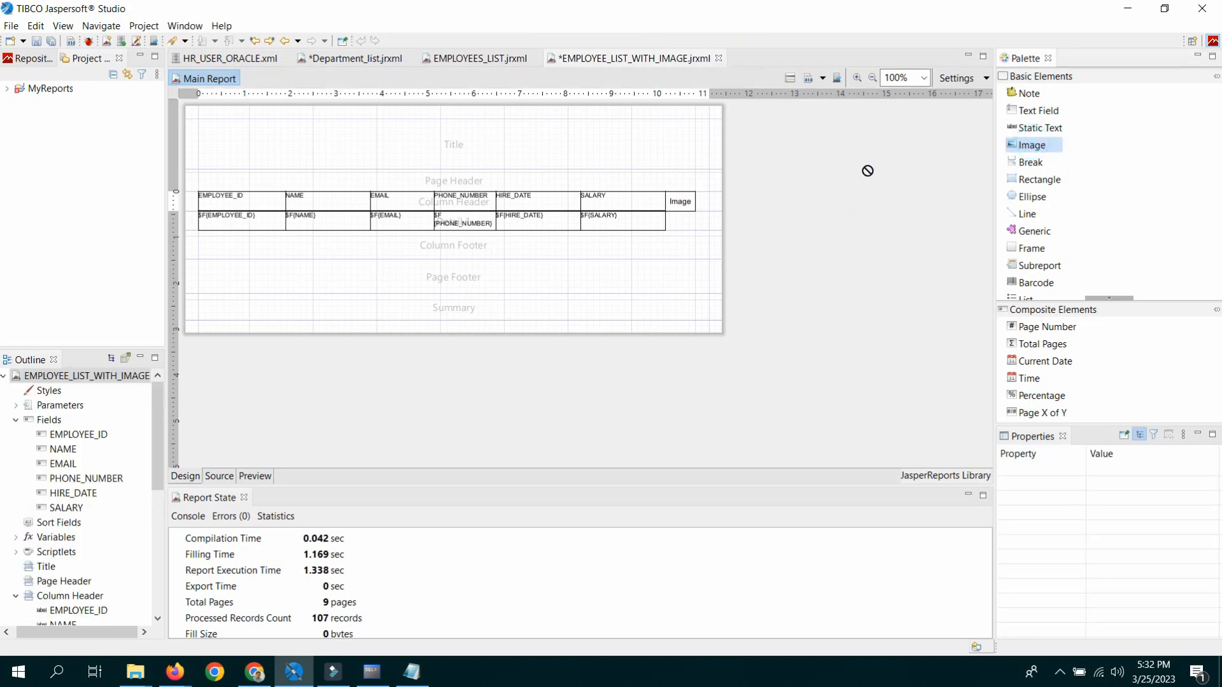
left_click(681, 223)
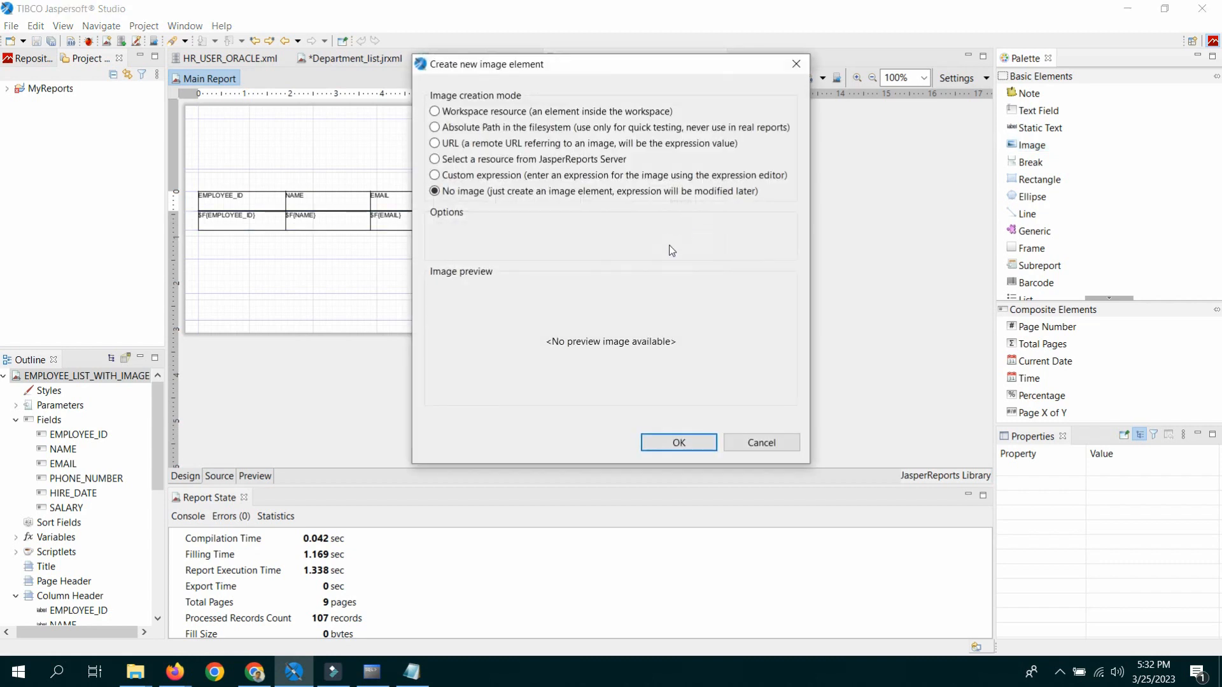
left_click(662, 441)
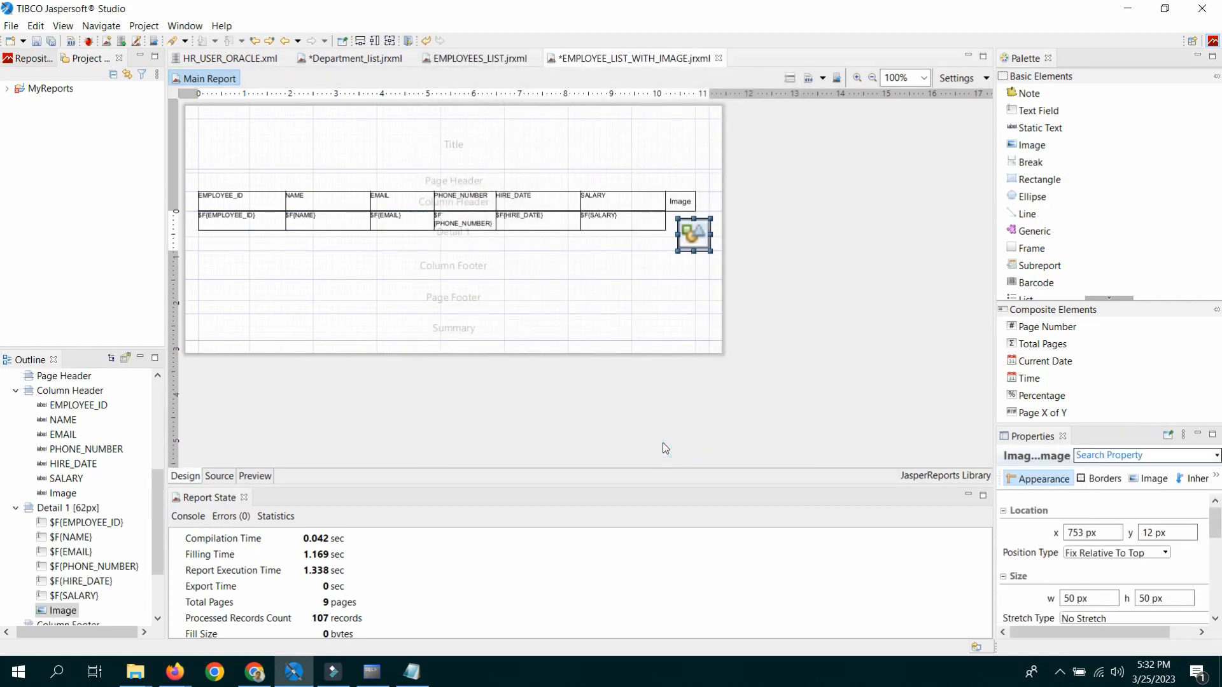
left_click_drag(703, 248, 695, 240)
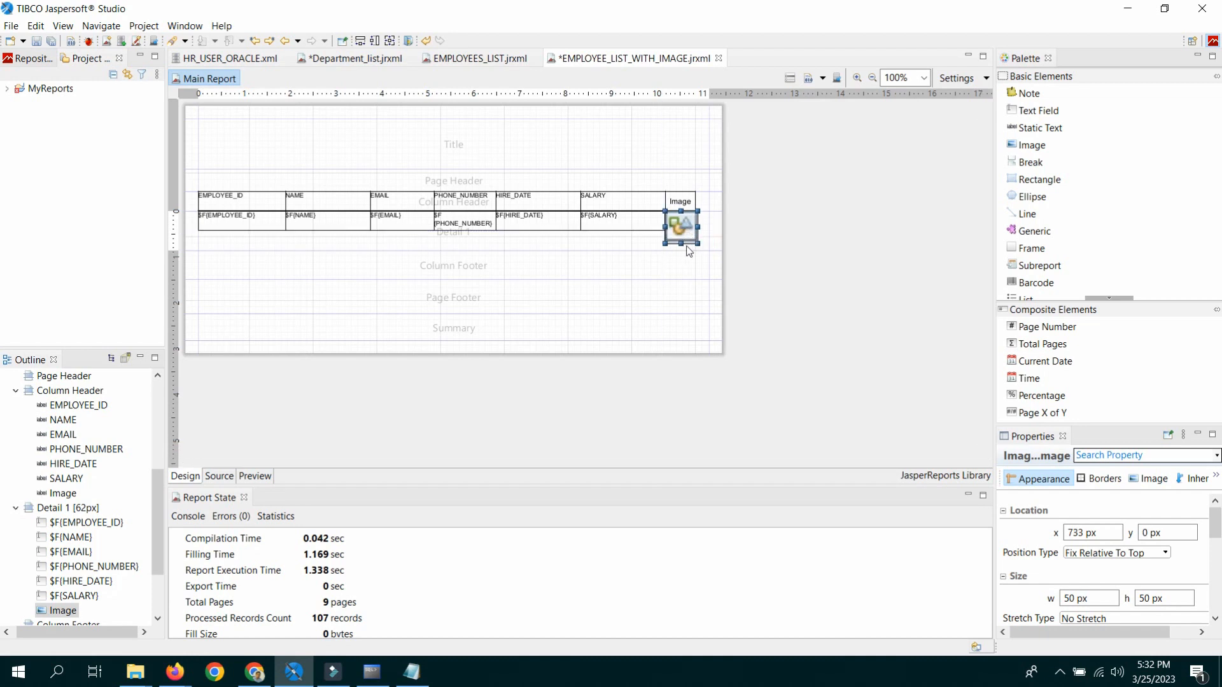
left_click_drag(680, 238, 679, 229)
left_click_drag(698, 220, 694, 221)
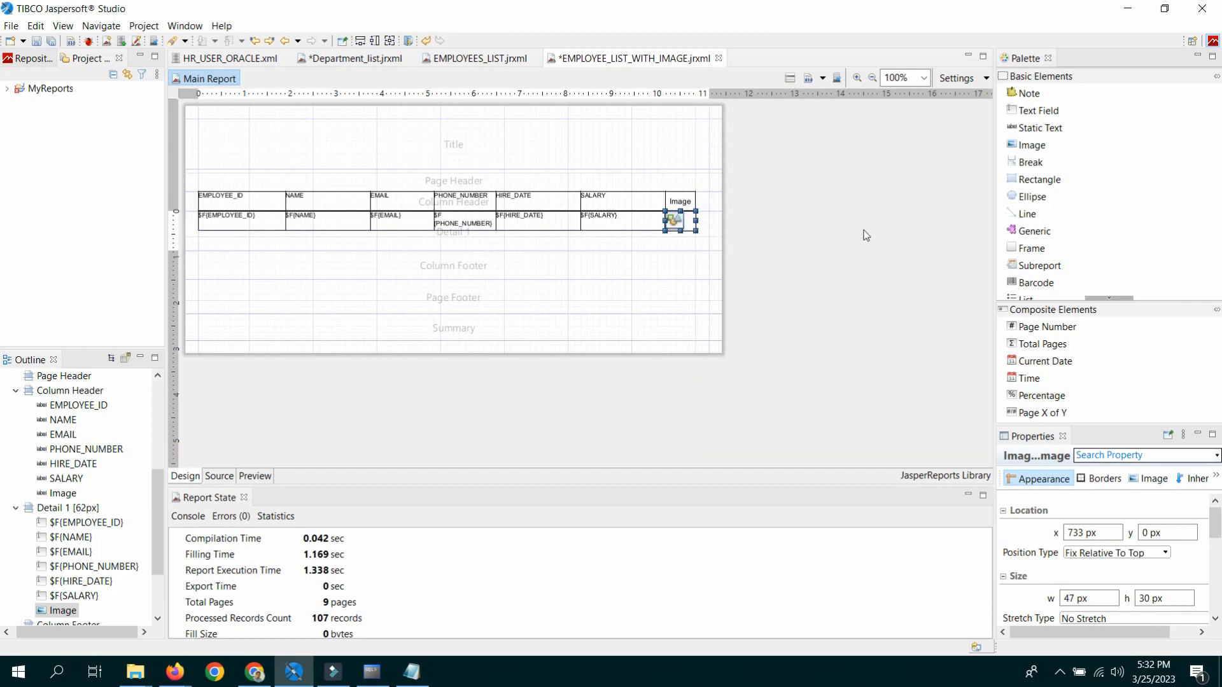
Save and compile the report, and preview it with the new image element.
left_click(846, 234)
left_click(676, 220)
left_click(37, 41)
left_click(812, 79)
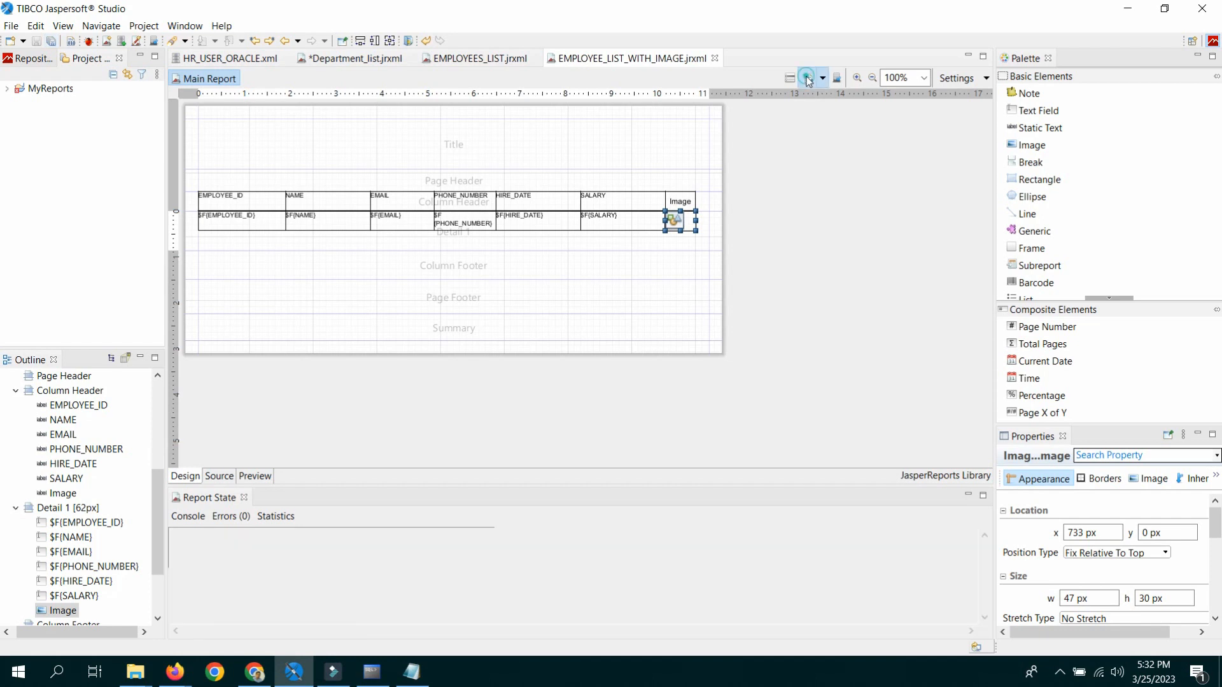
left_click(265, 476)
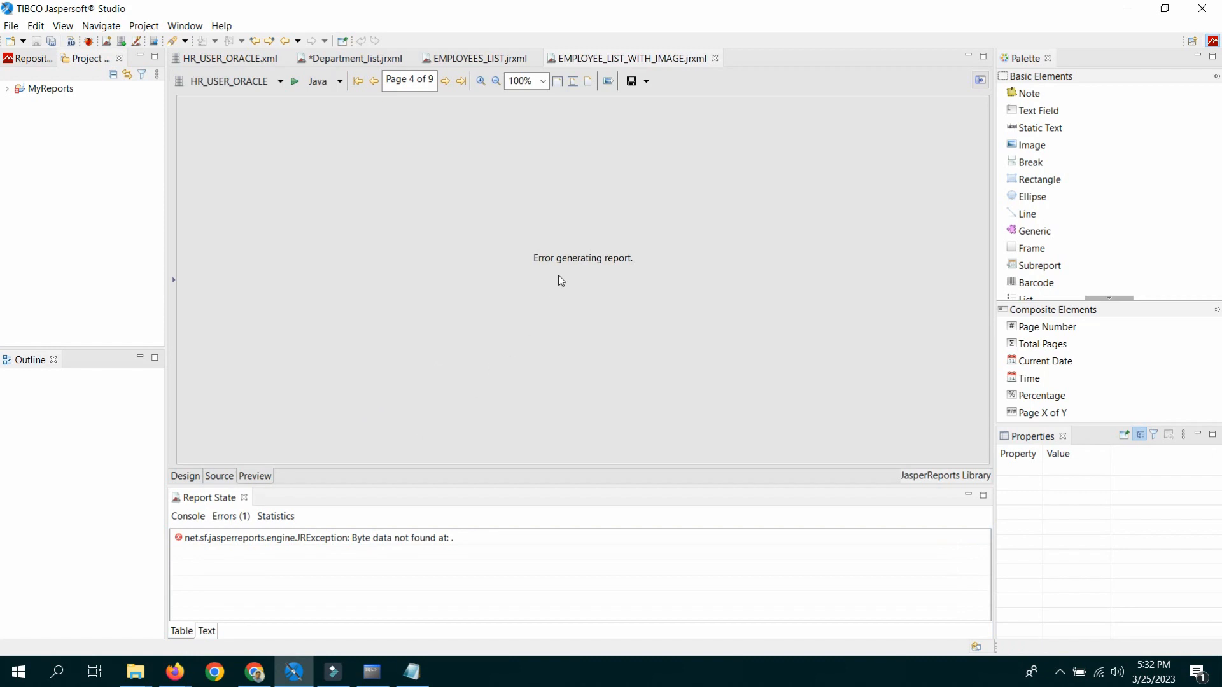
Add the IMAGE column after SALARY in the report's dataset query and read the query's fields into the report.
left_click(185, 476)
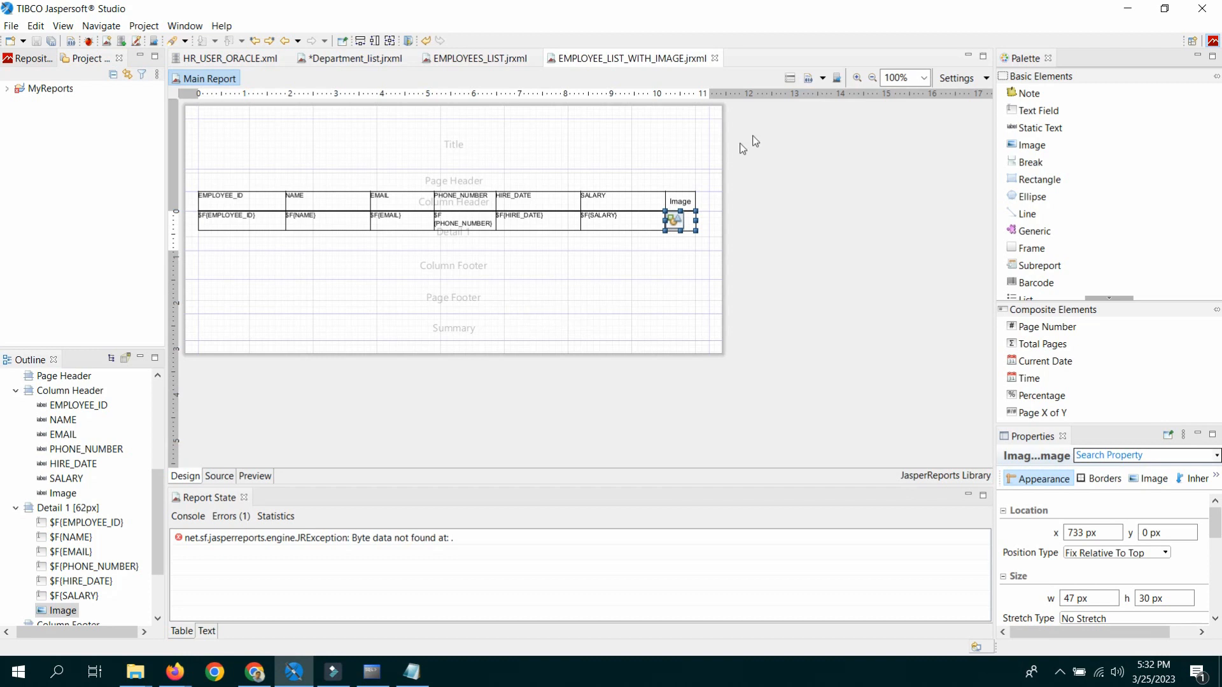
left_click(790, 78)
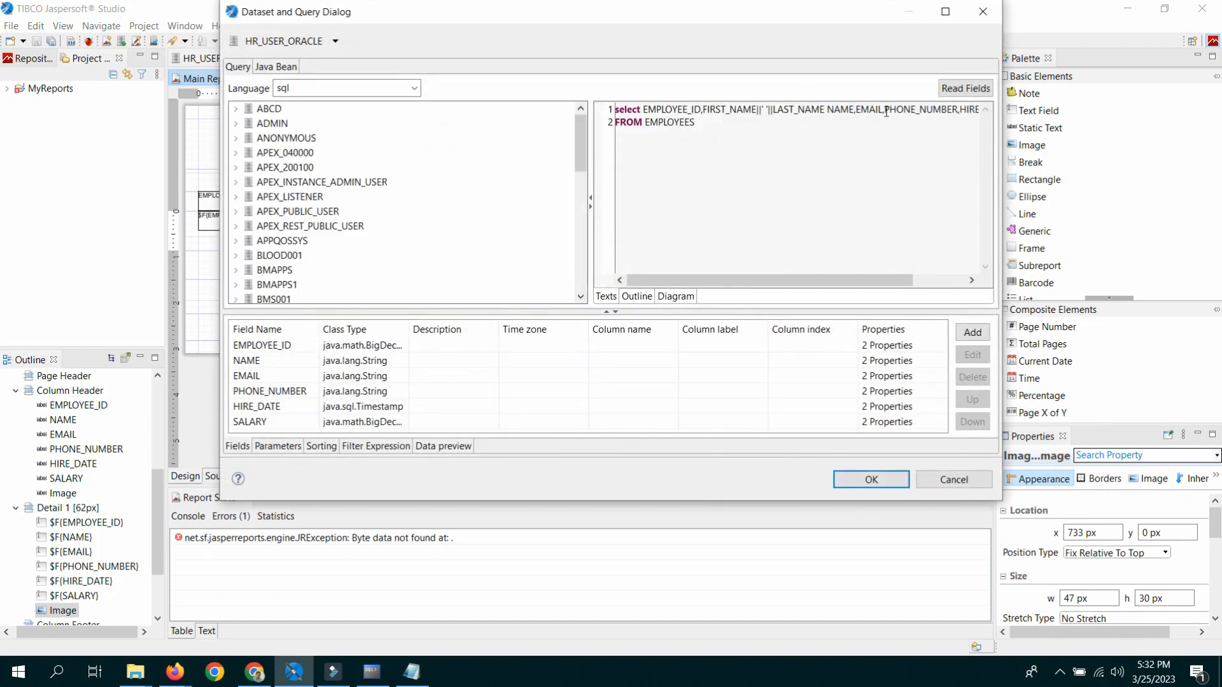
left_click(886, 110)
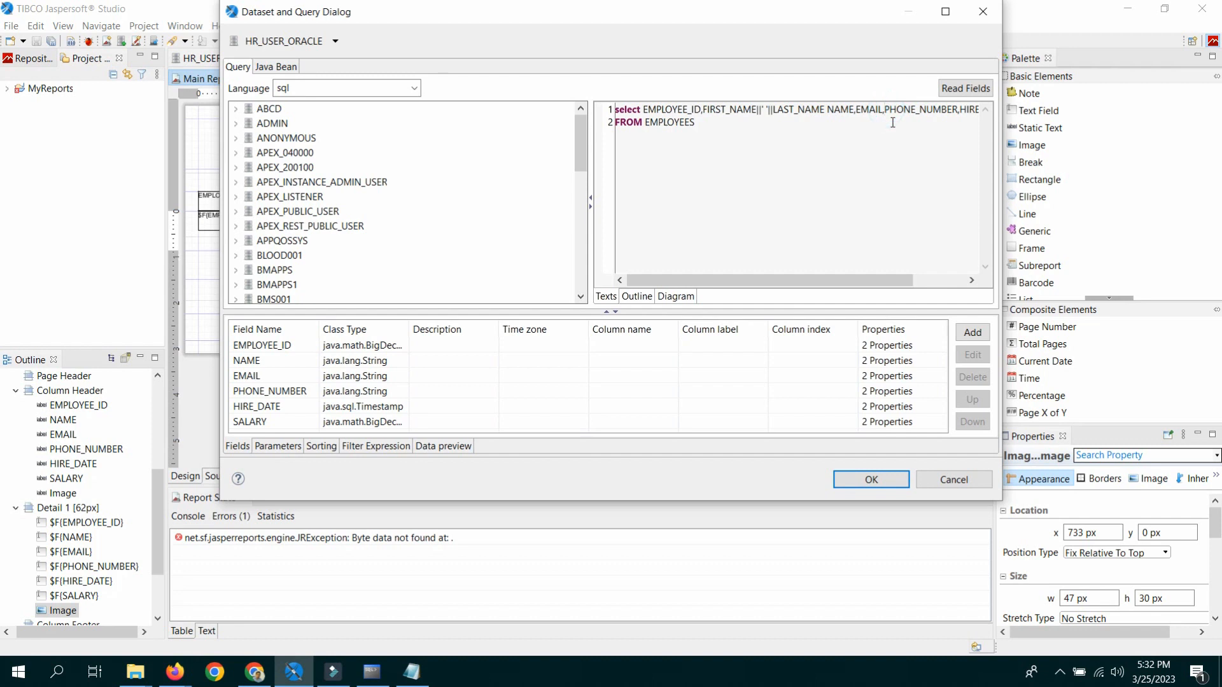
key("Return")
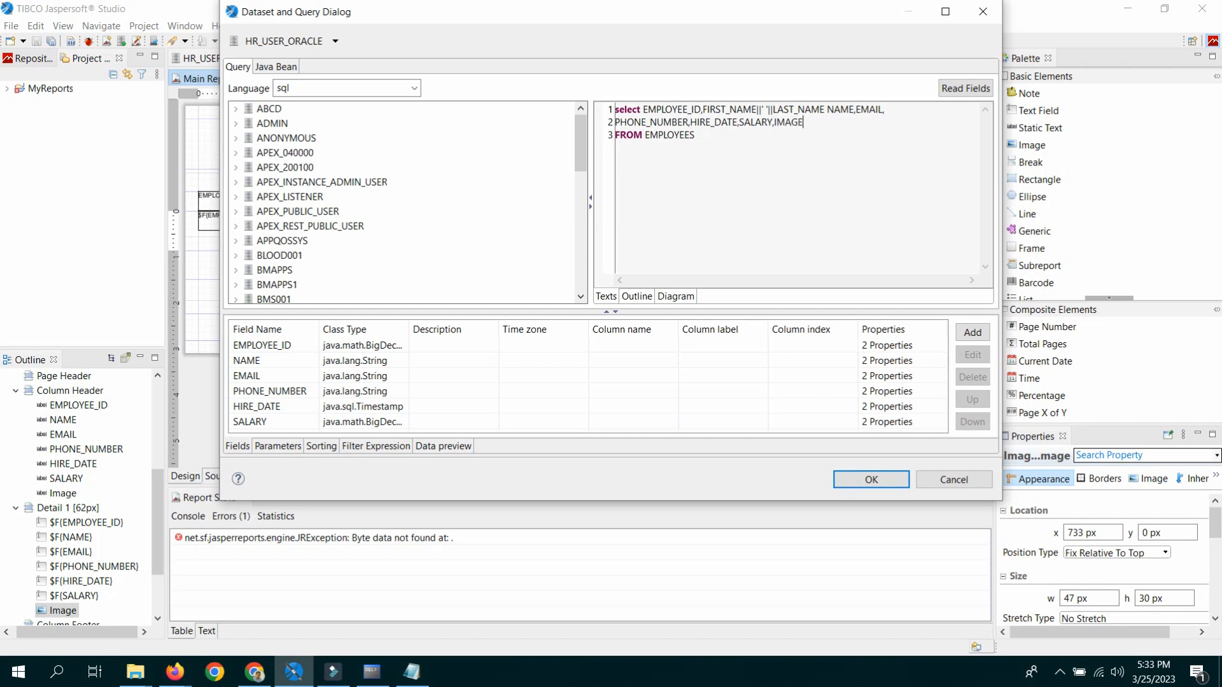
left_click(965, 89)
left_click(966, 89)
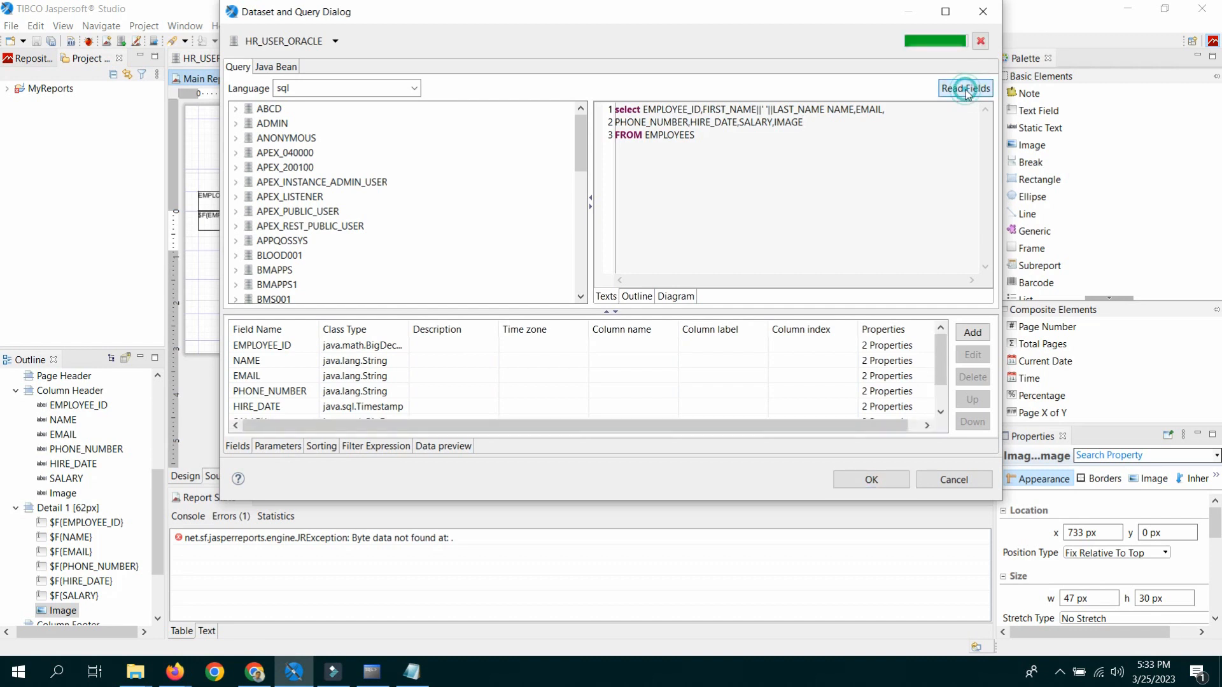
left_click(965, 89)
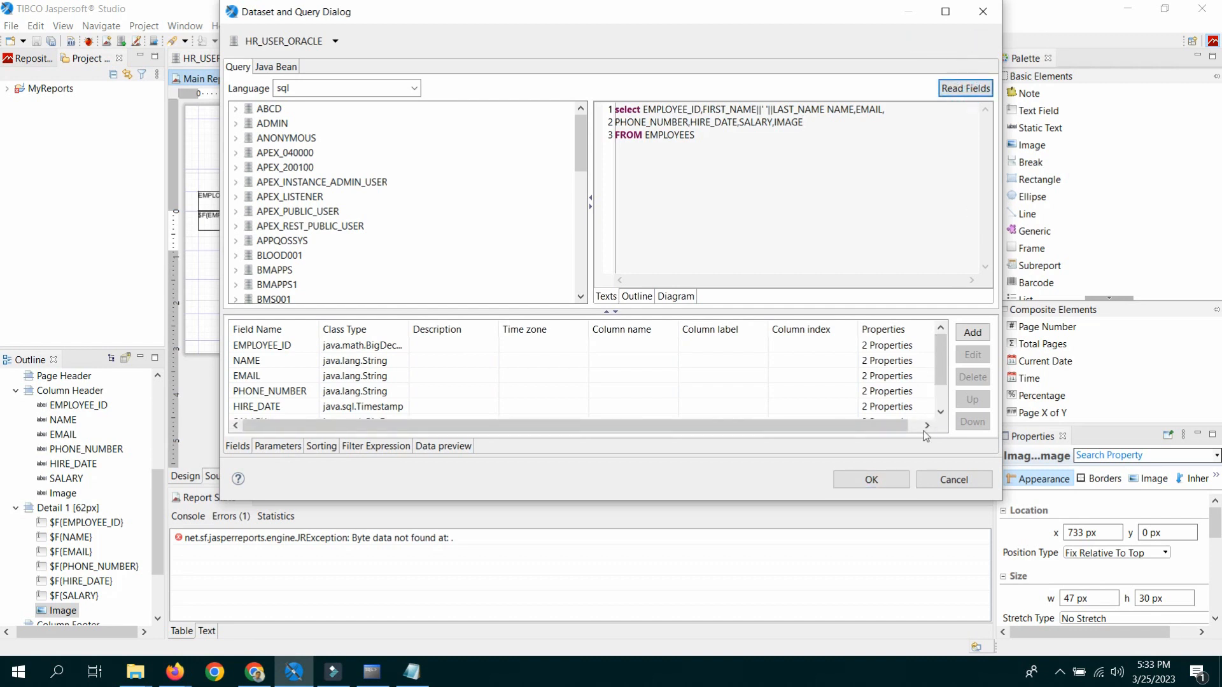
left_click(871, 479)
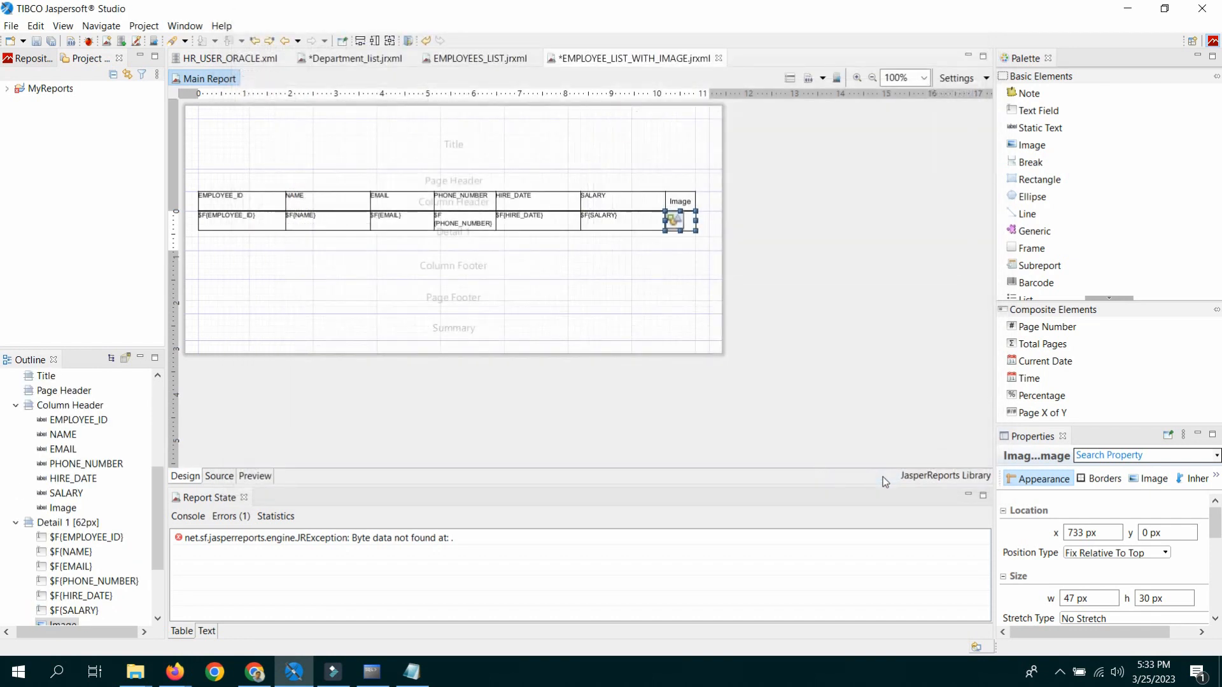
Set the expression of the image element in the Detail band to the $F{IMAGE} field.
left_click(778, 212)
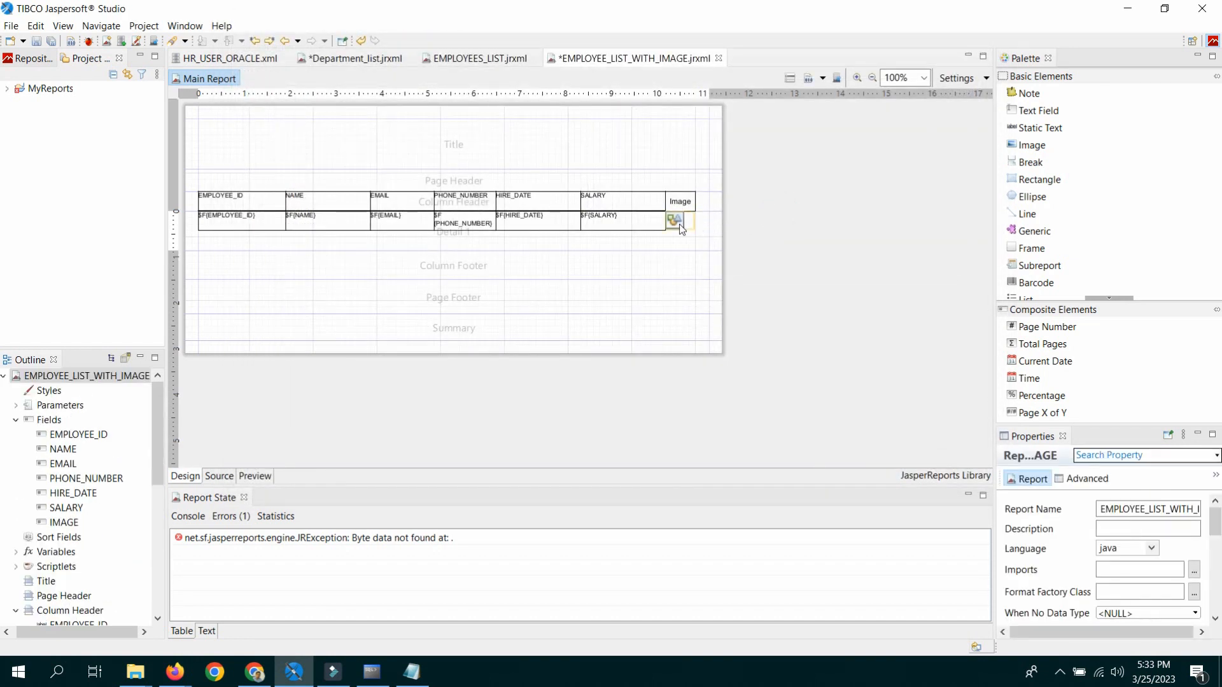
left_click(682, 229)
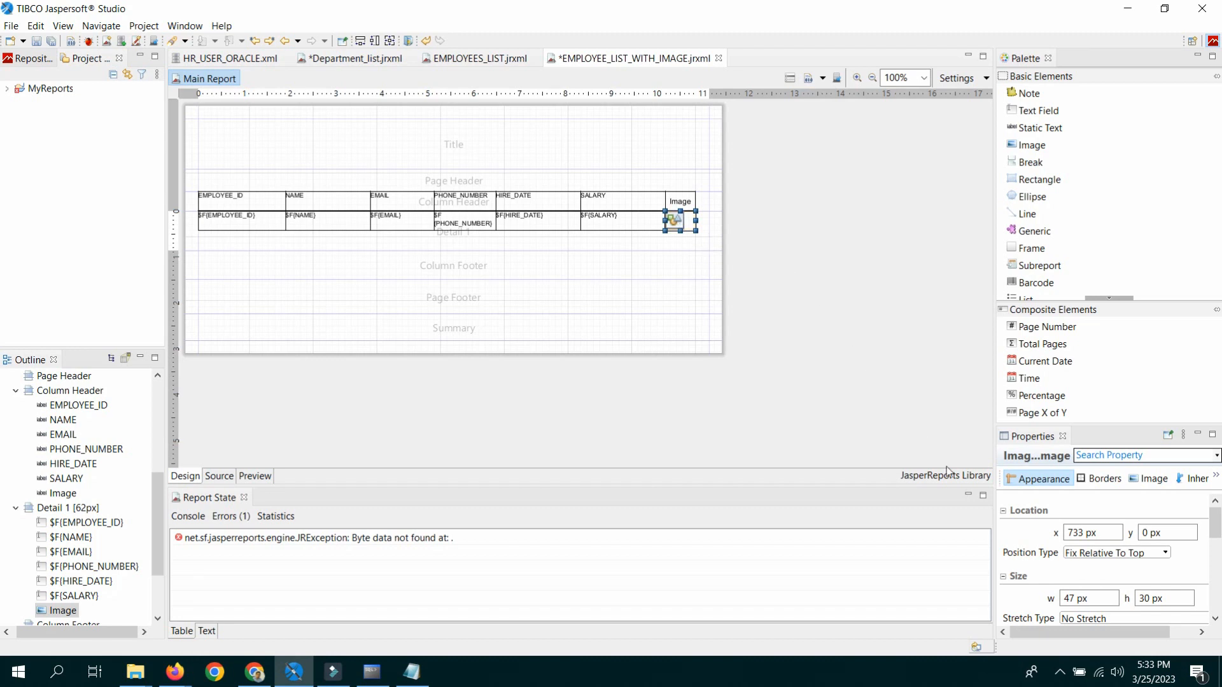
left_click(1151, 478)
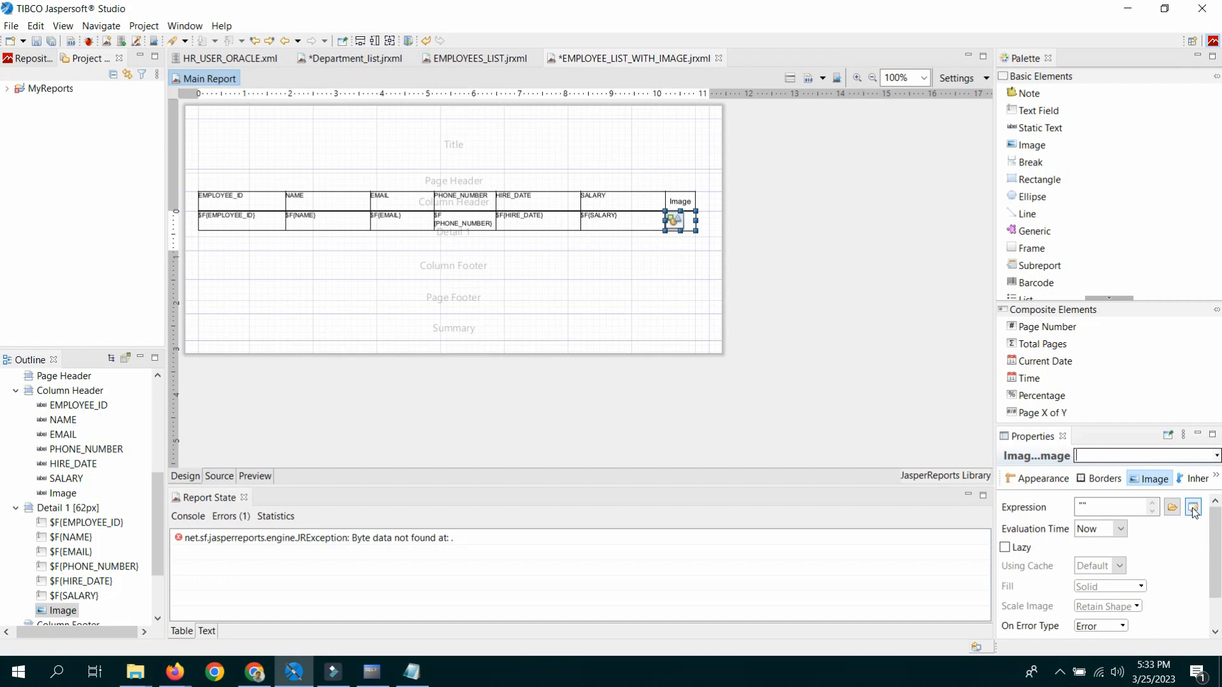
left_click(1194, 509)
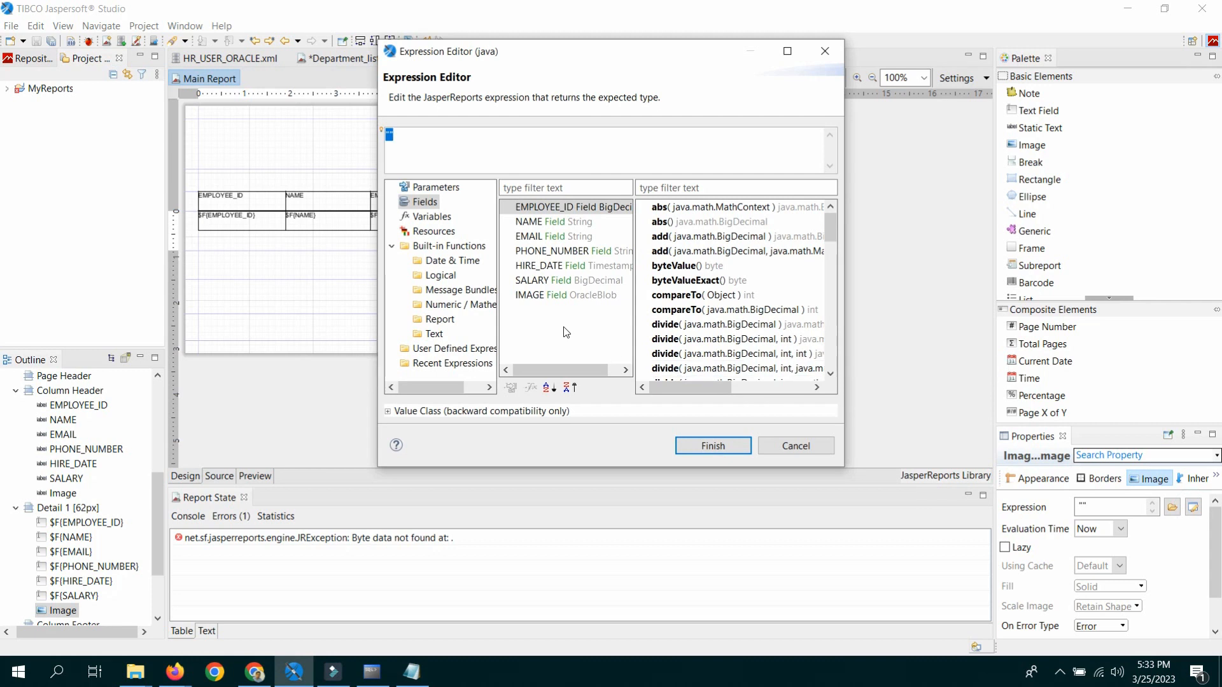
left_click(522, 295)
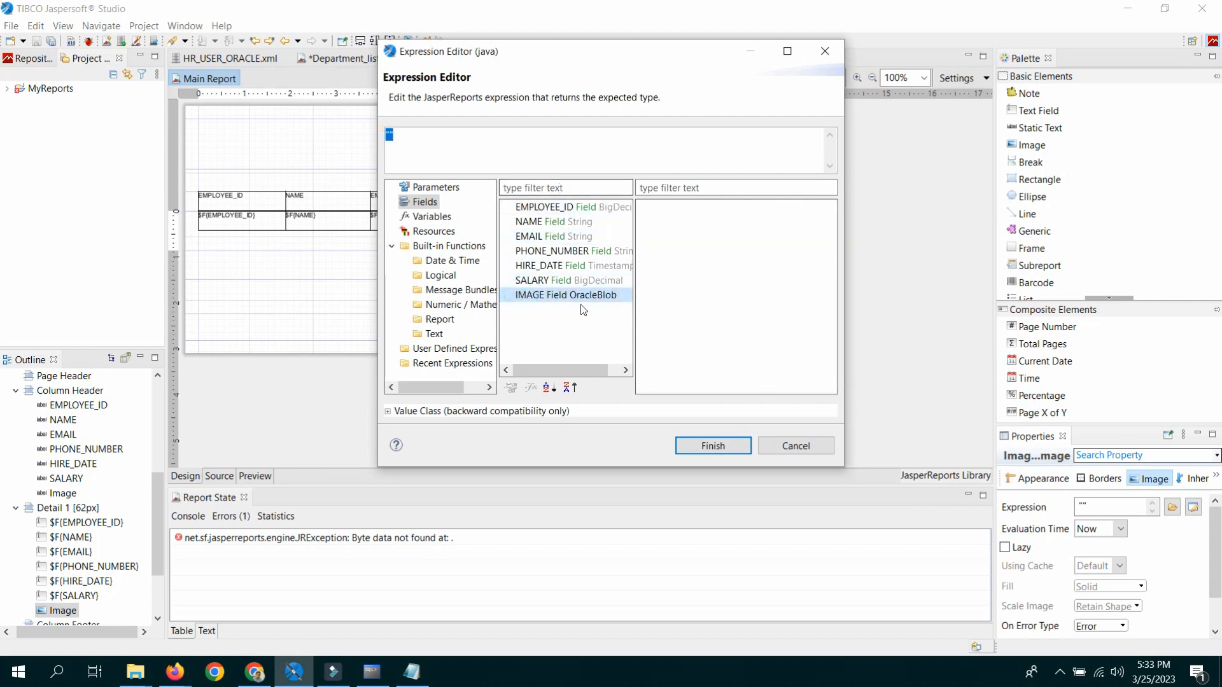
double_click(536, 296)
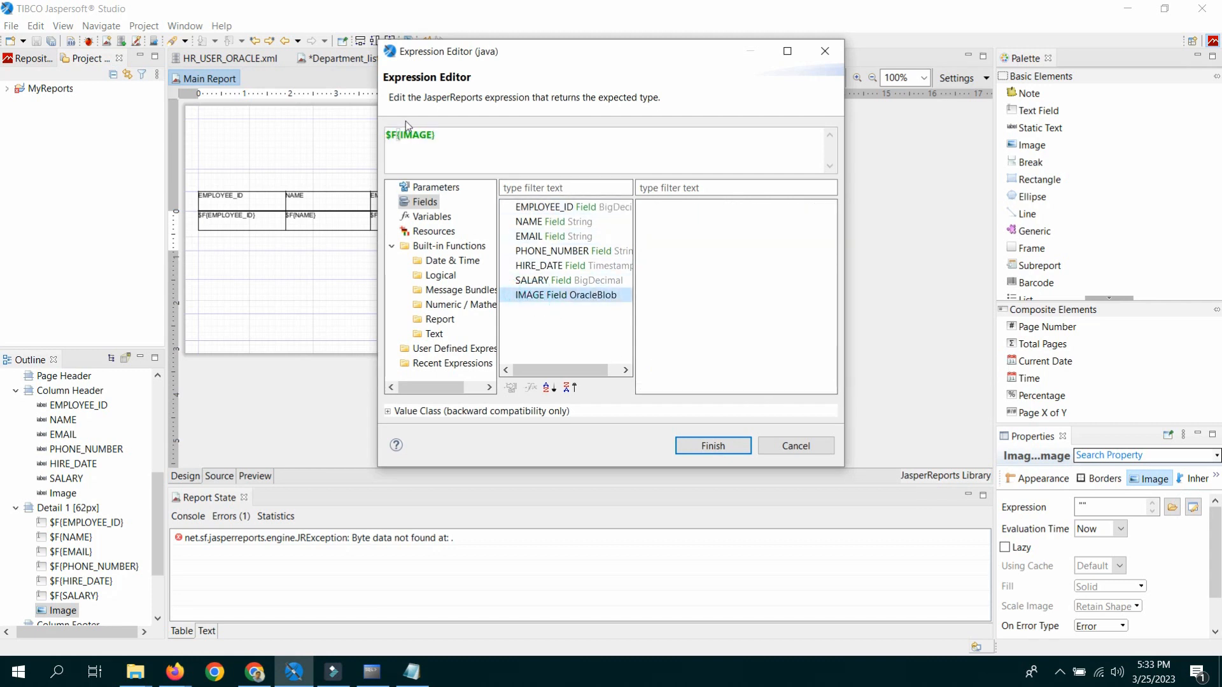
left_click(731, 445)
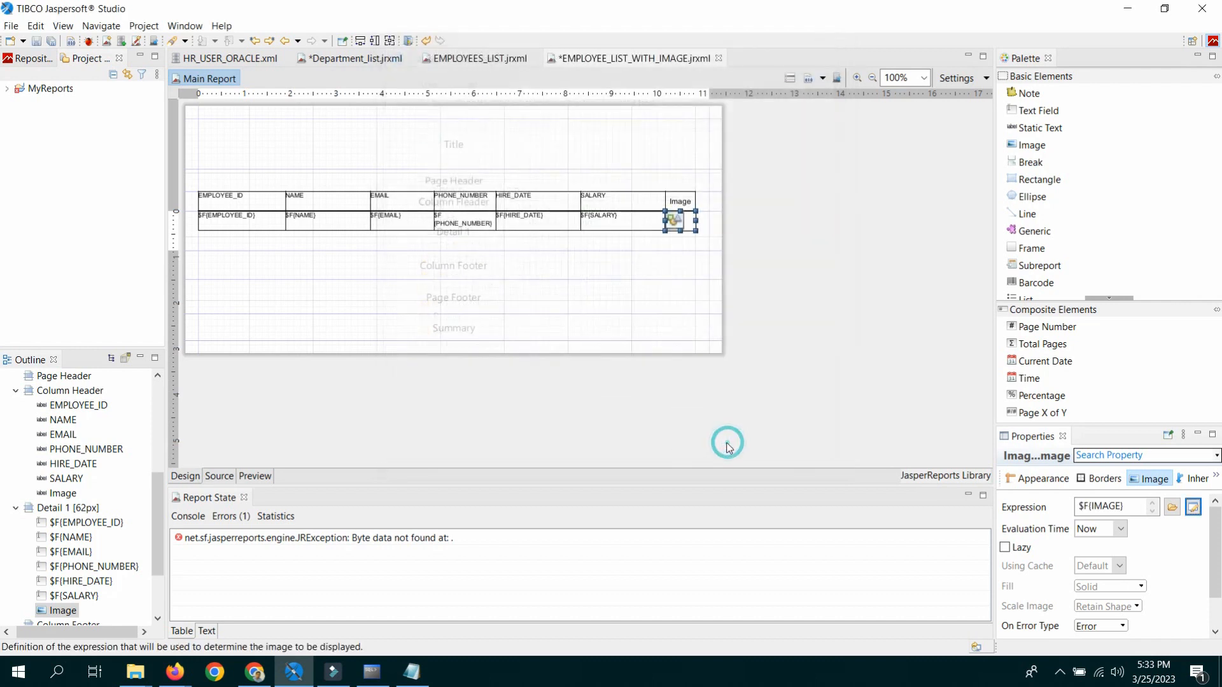
Apply the default solid box border with a pen width of 1.00 to the Detail band's image element.
left_click(845, 248)
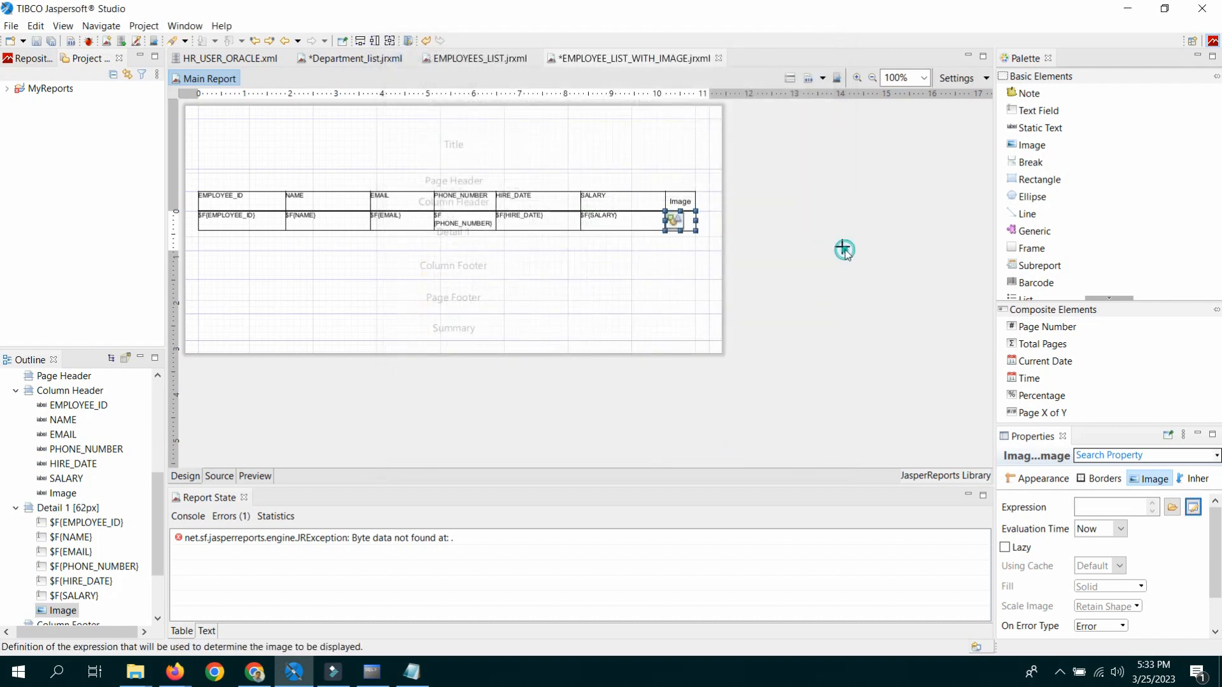
left_click(678, 224)
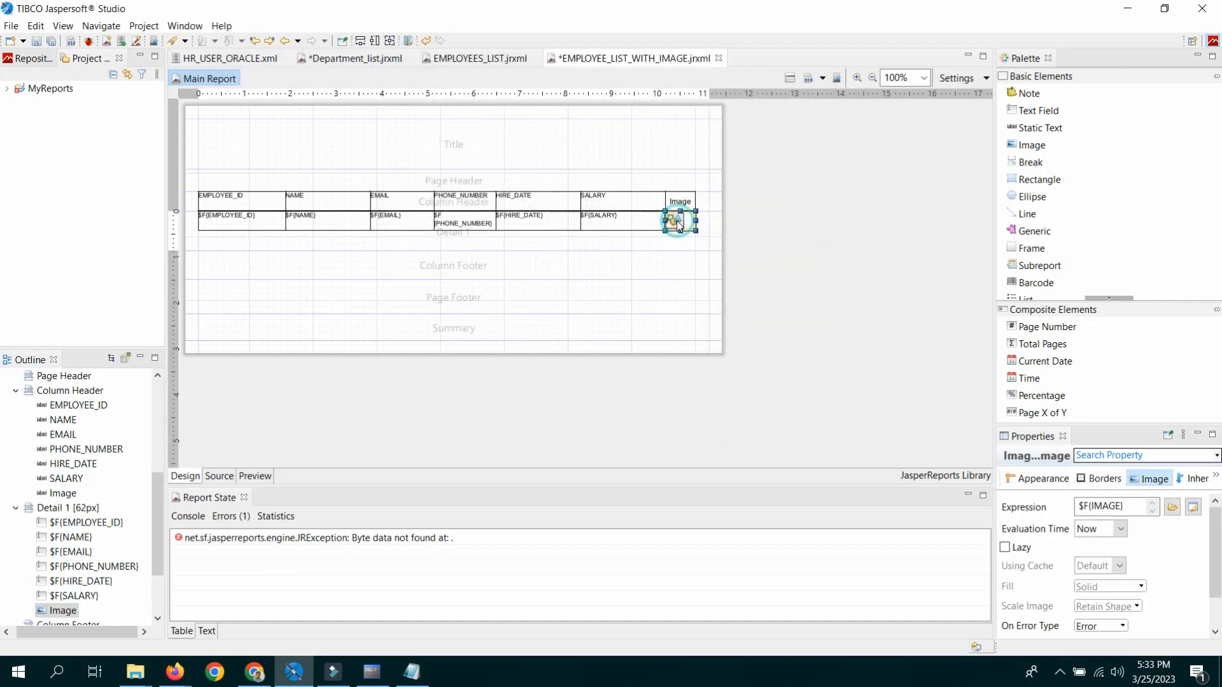
left_click(1105, 478)
left_click(1031, 620)
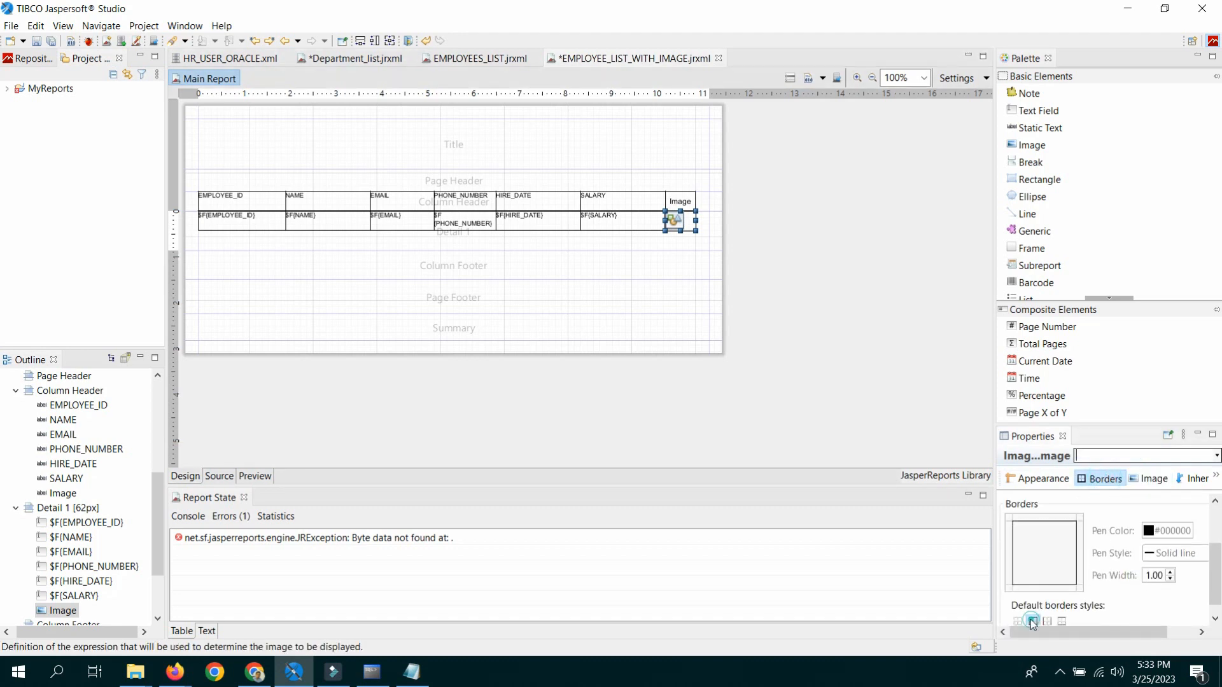
left_click(783, 298)
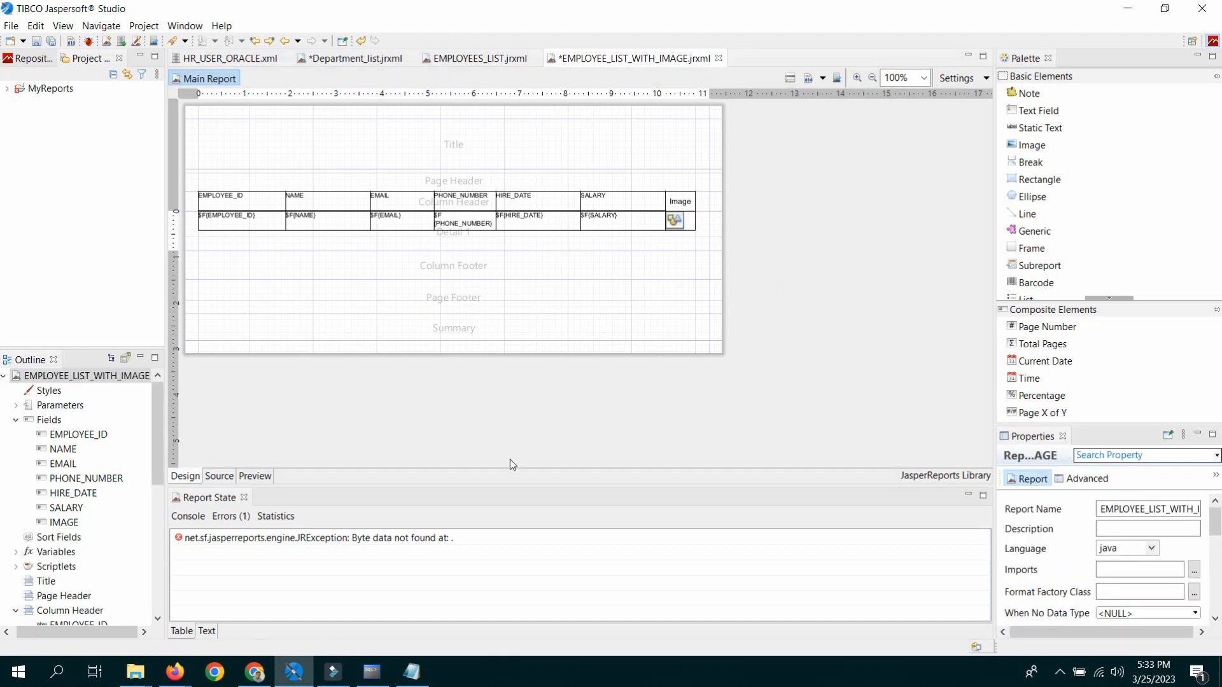
Read the query's fields again in the report's dataset and accept the dataset settings.
left_click(790, 78)
left_click(960, 89)
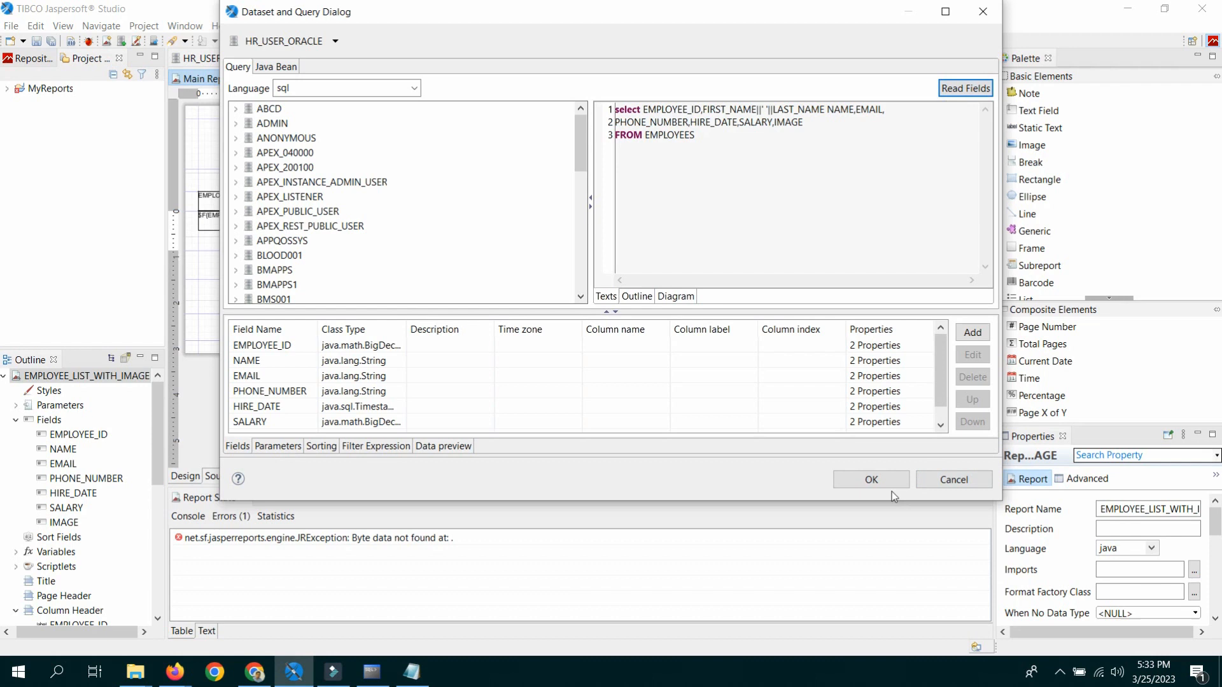
left_click(882, 480)
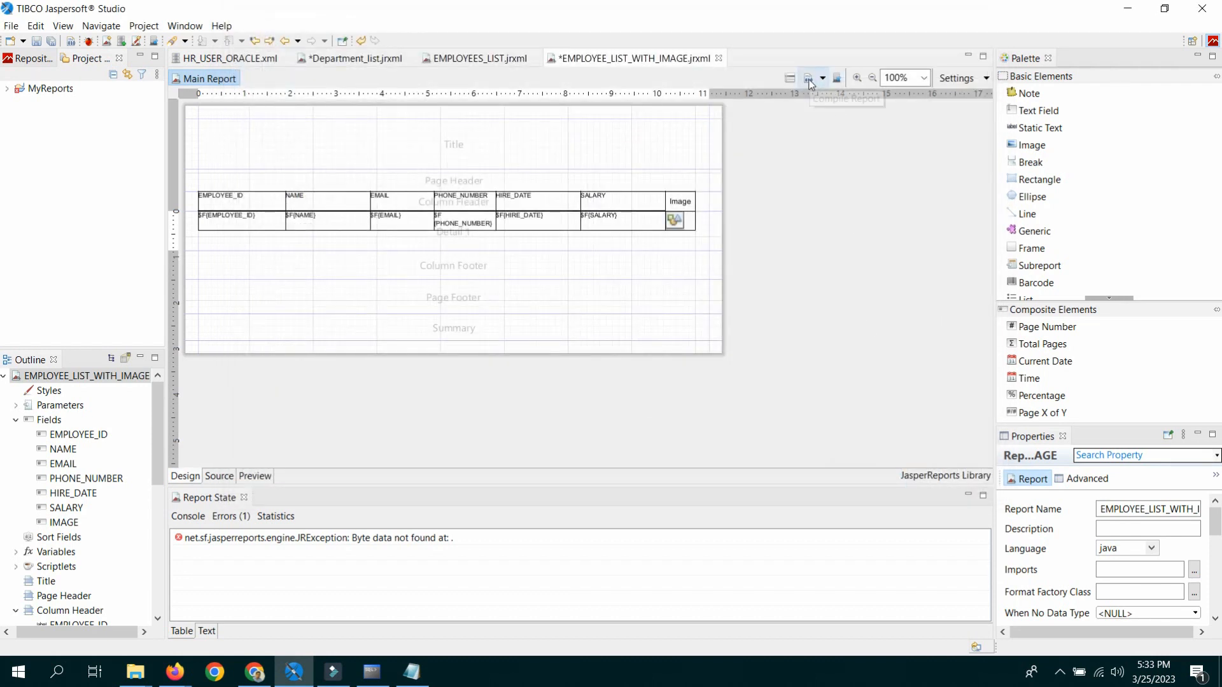
Save and compile the report, try to preview it, and dismiss the resulting message.
key("ctrl+s")
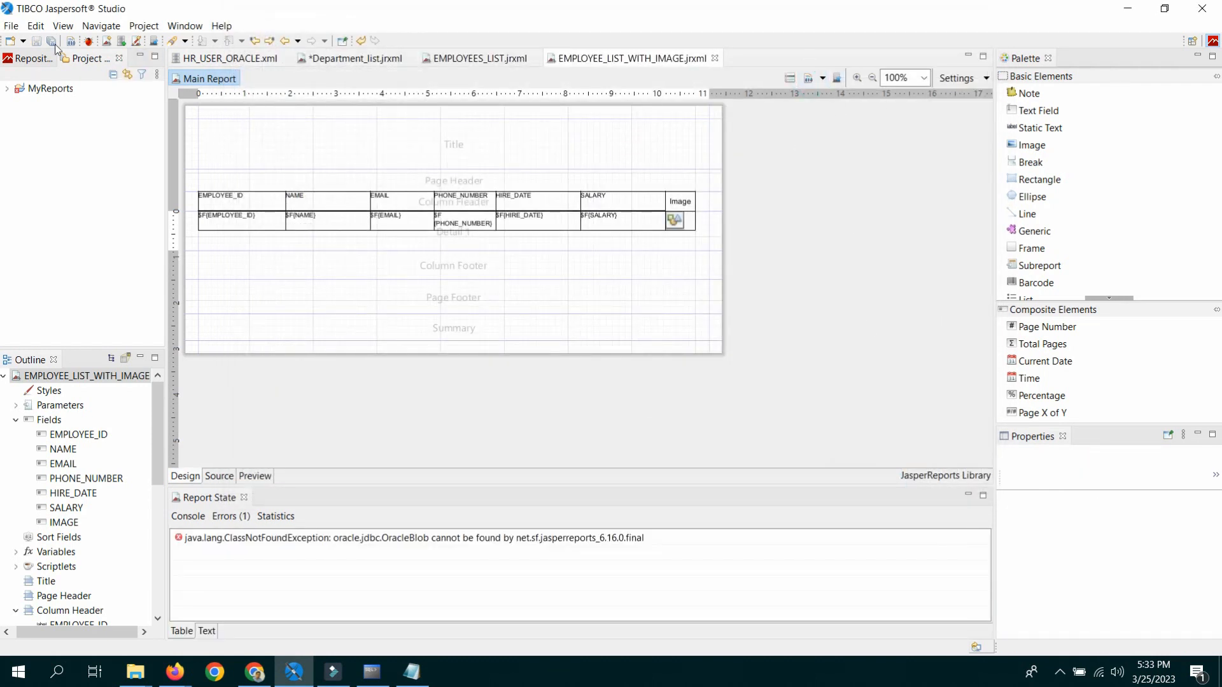
left_click(259, 477)
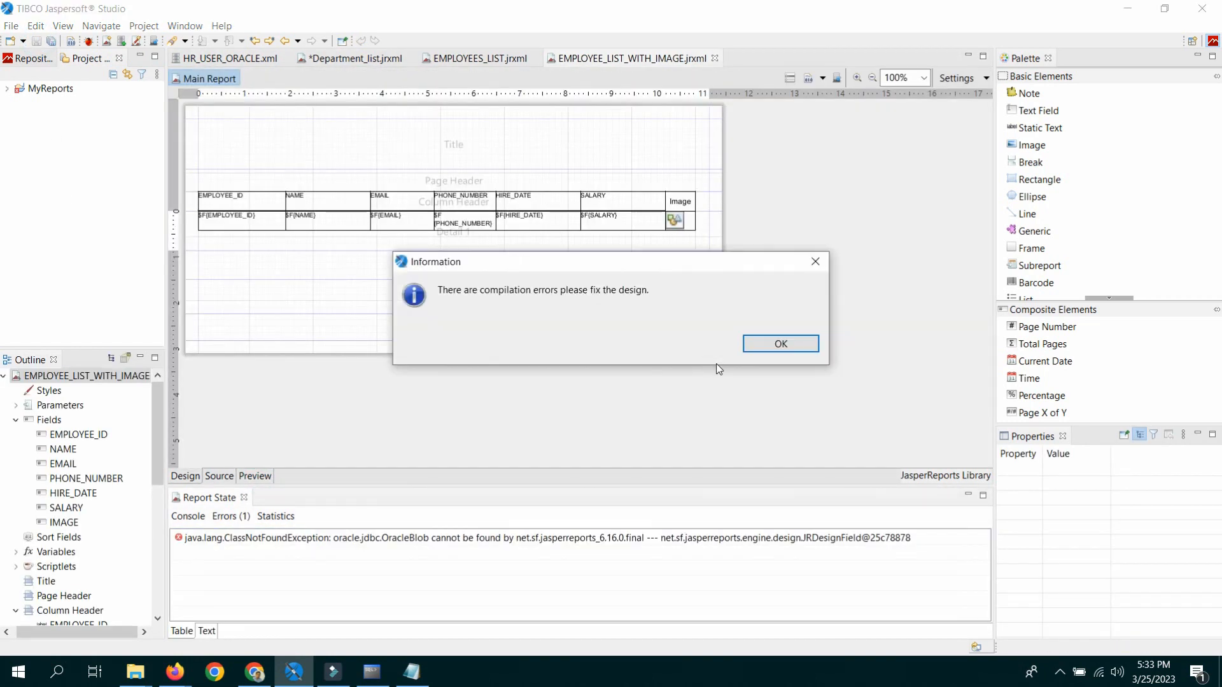
left_click(780, 344)
Check the expression and the available commands of the image element in the Detail band.
left_click(677, 221)
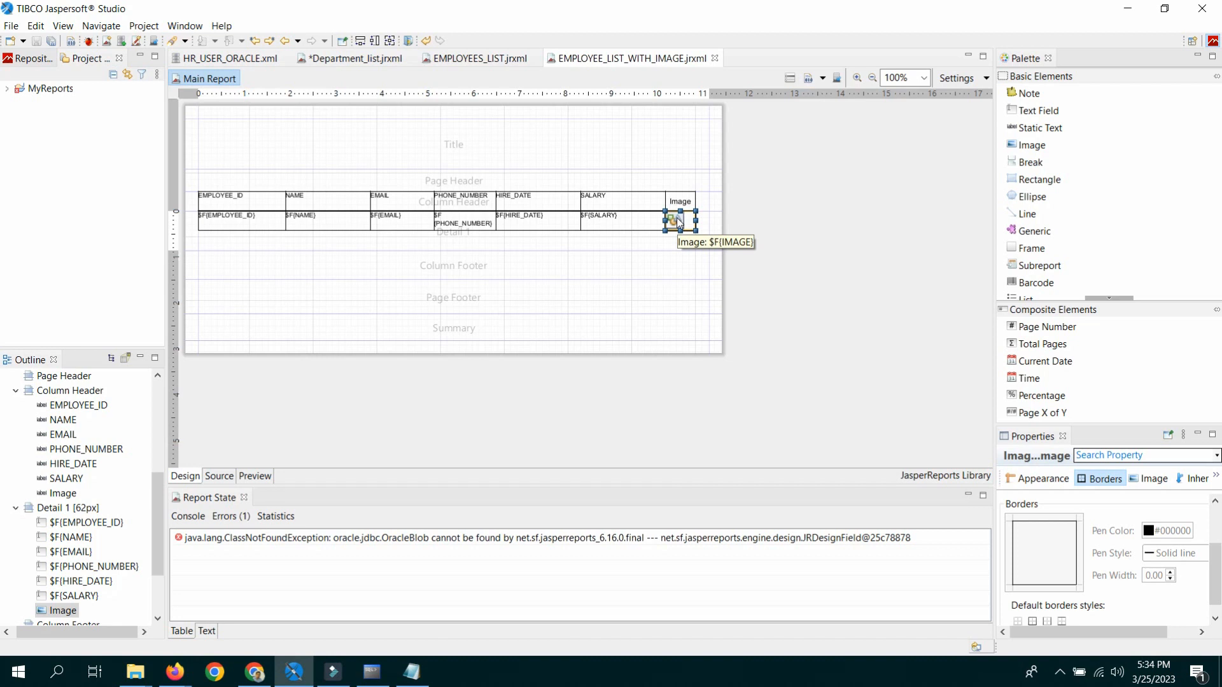
left_click(1150, 479)
left_click(1194, 508)
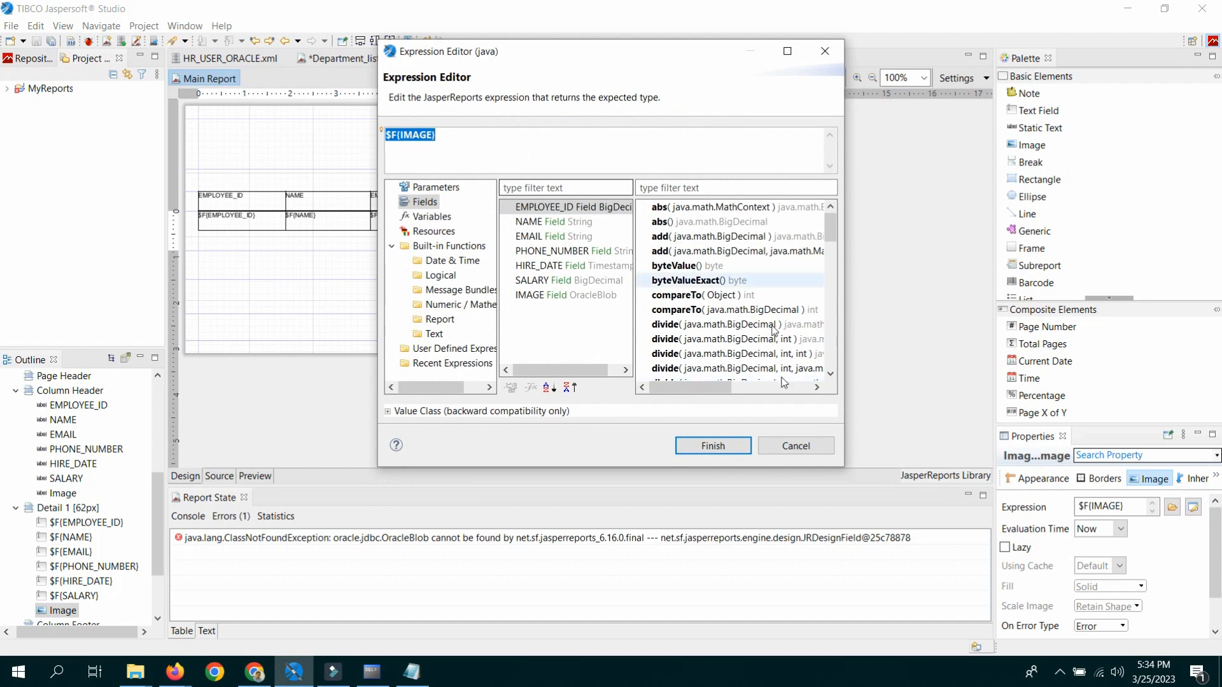
left_click(725, 448)
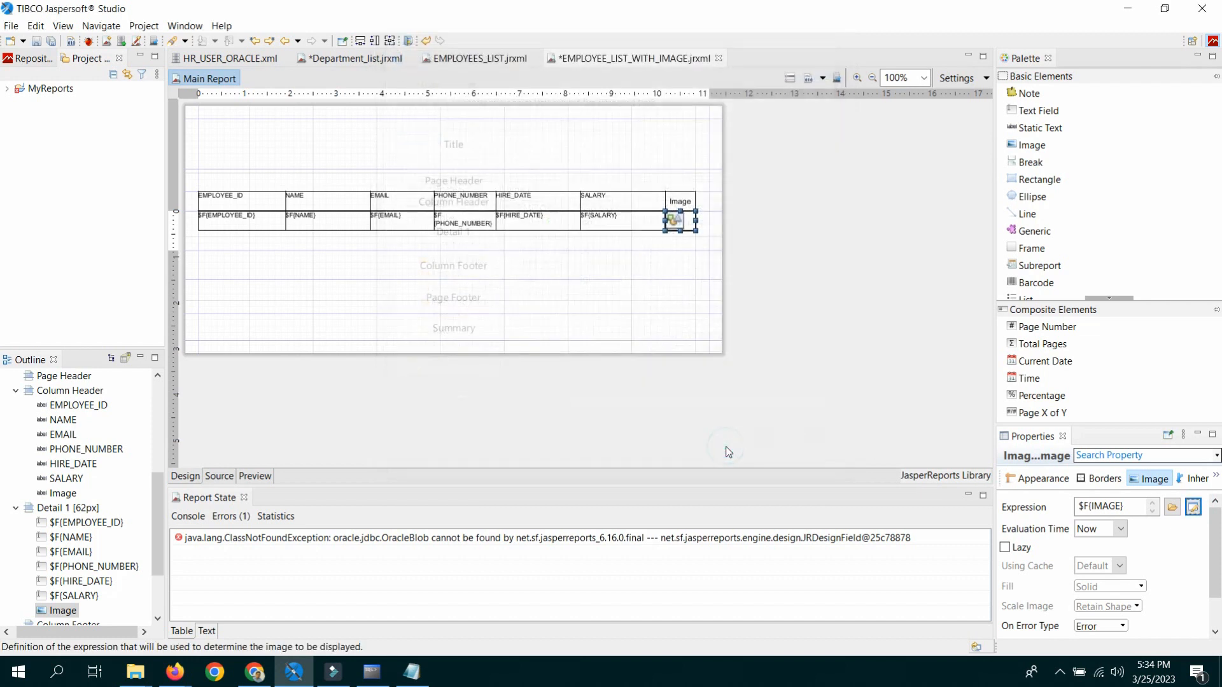
left_click(675, 221)
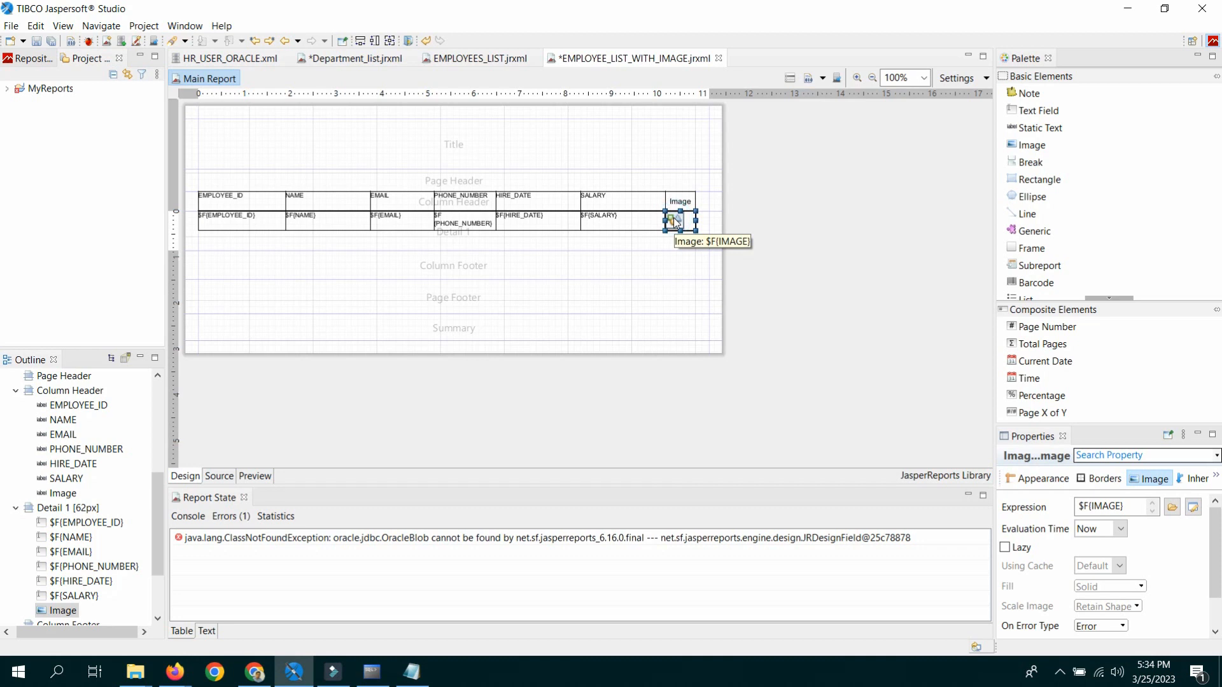
right_click(675, 221)
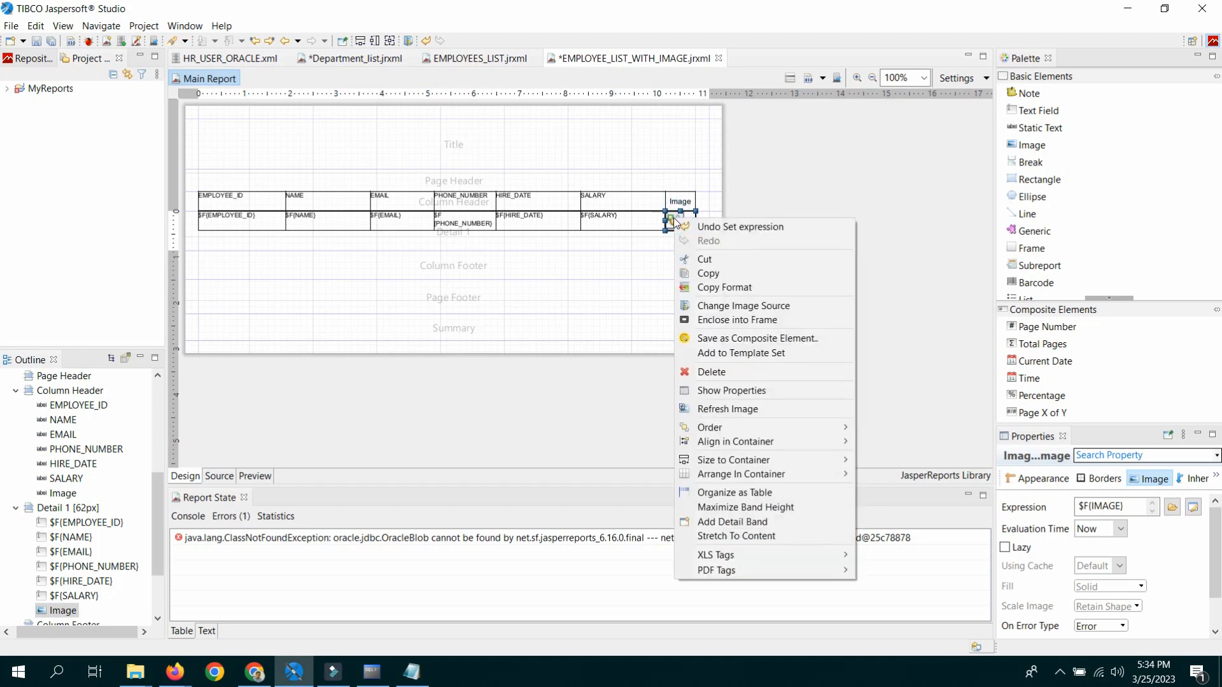
left_click(905, 191)
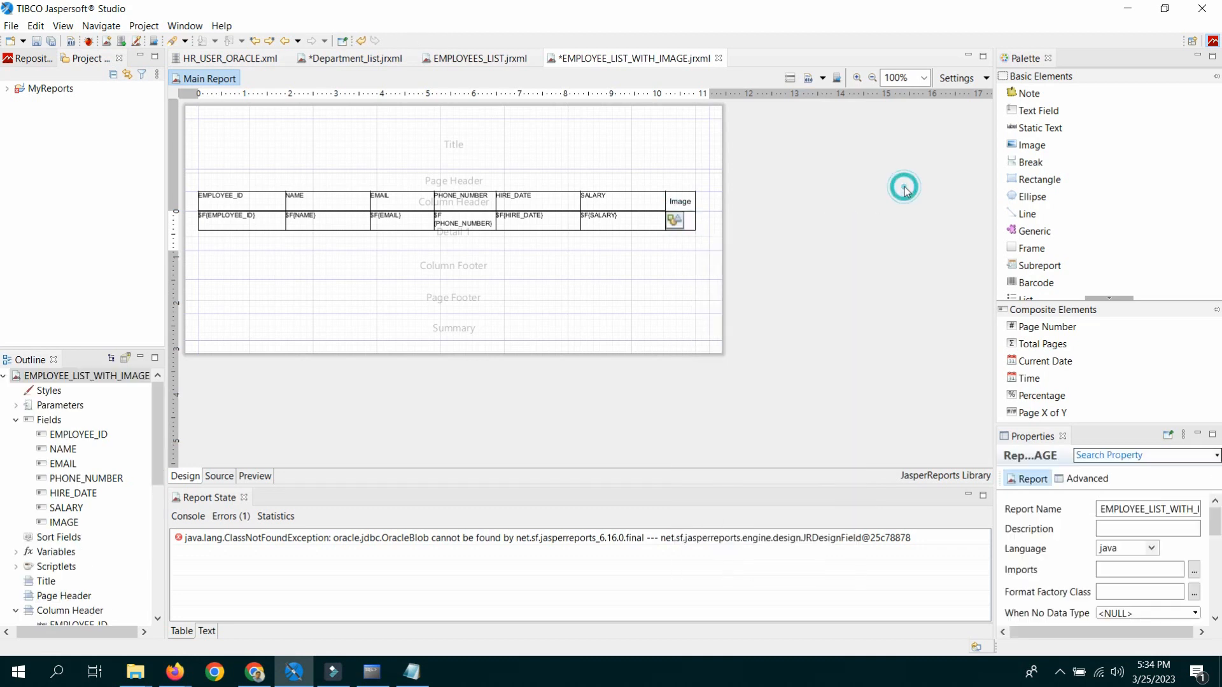
left_click(677, 225)
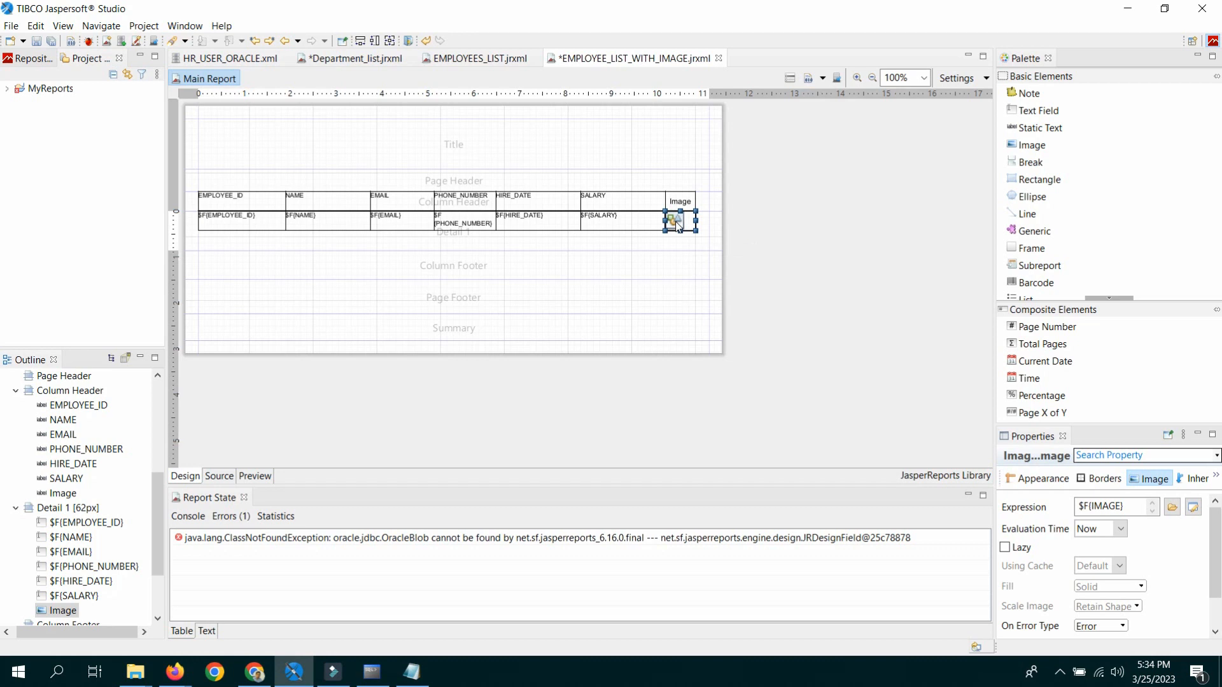
Change the class type of the IMAGE field in the report's dataset to java.awt.Image.
left_click(791, 77)
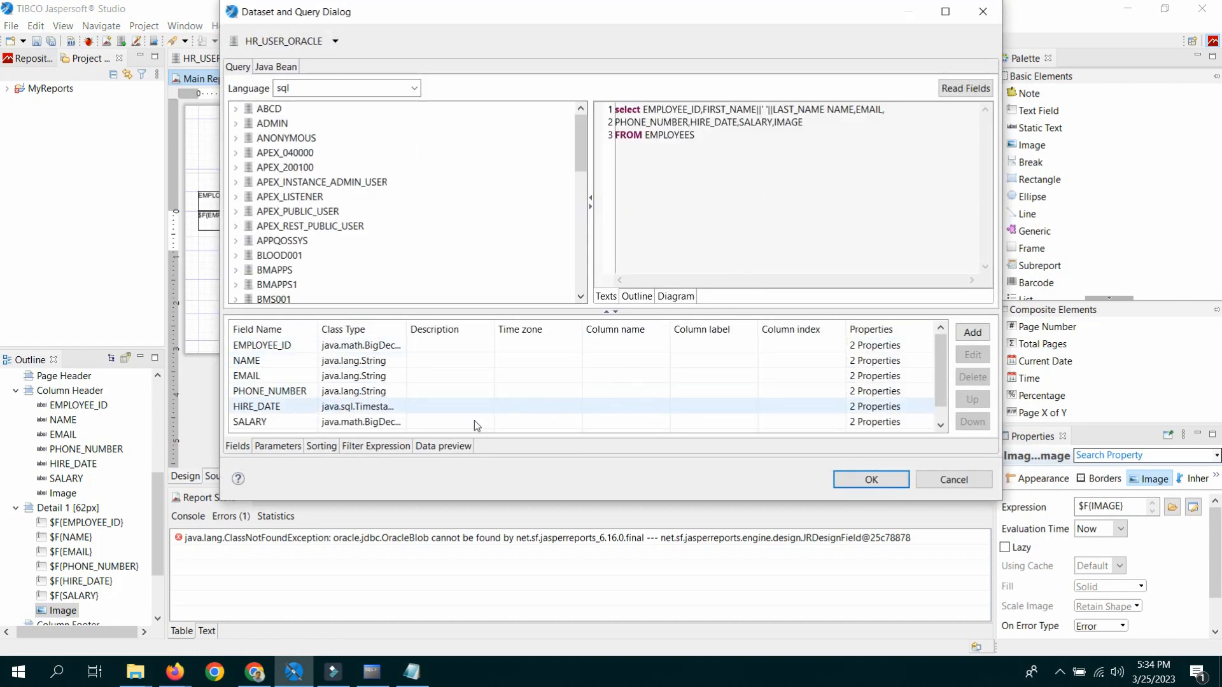
scroll(331, 391, "down", 1)
left_click(280, 421)
double_click(280, 420)
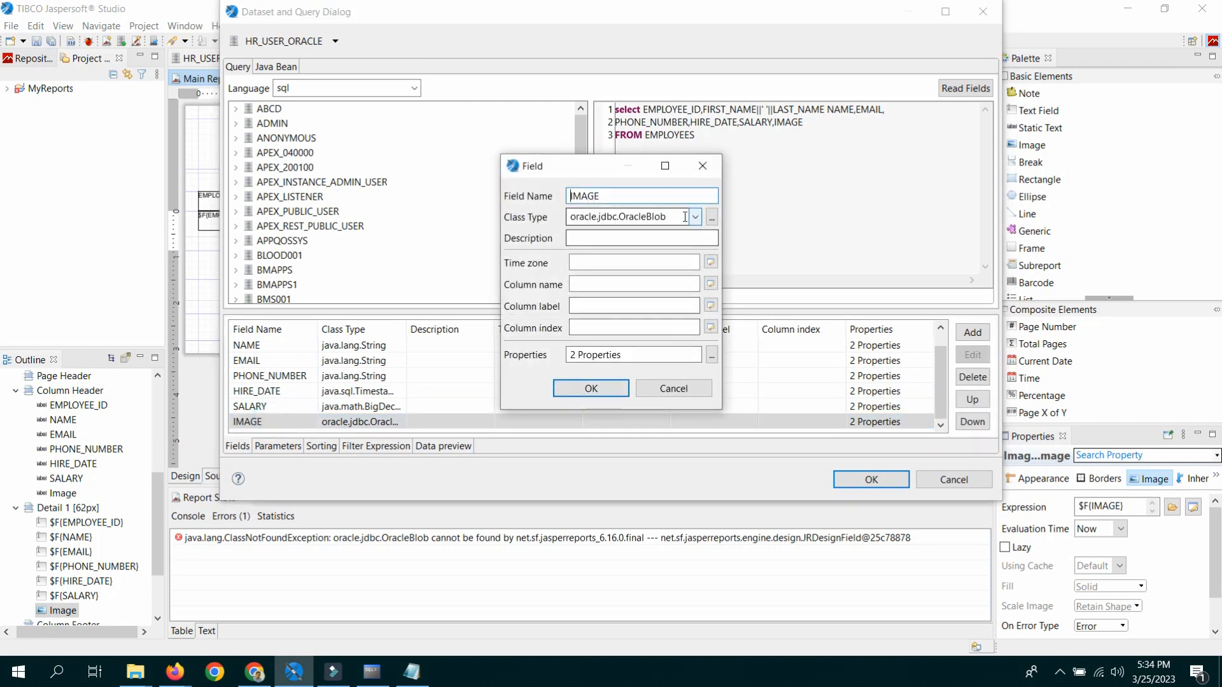
left_click_drag(676, 215, 444, 257)
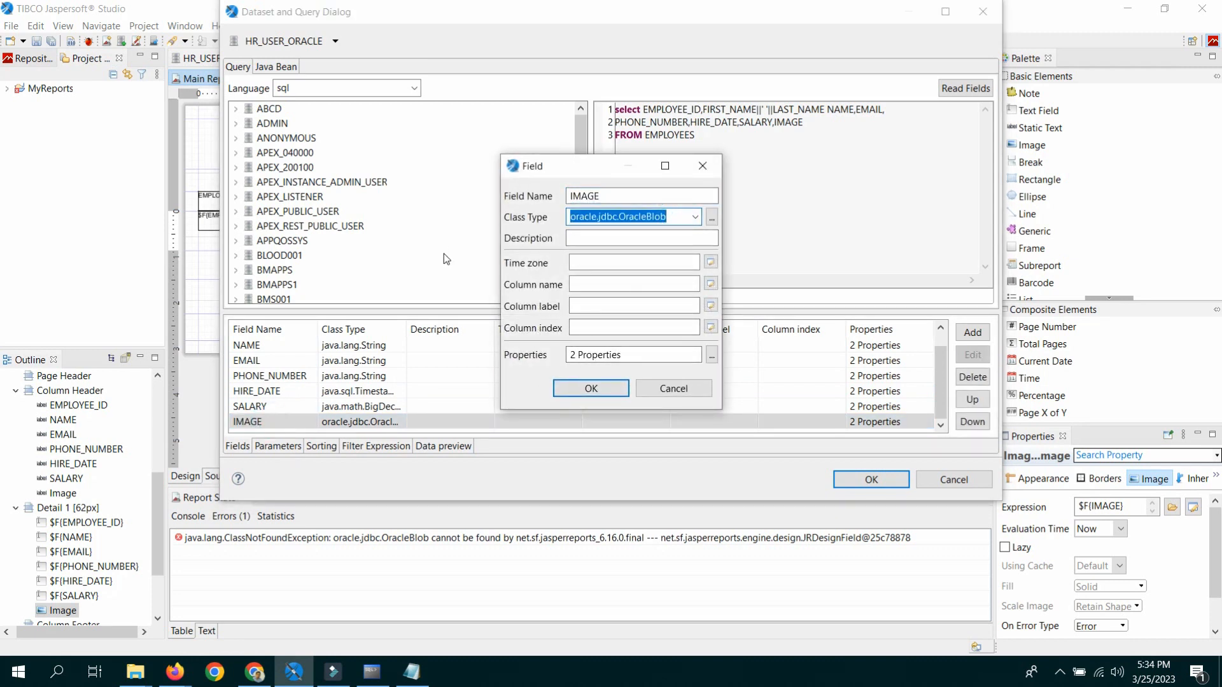
right_click(650, 218)
left_click(685, 279)
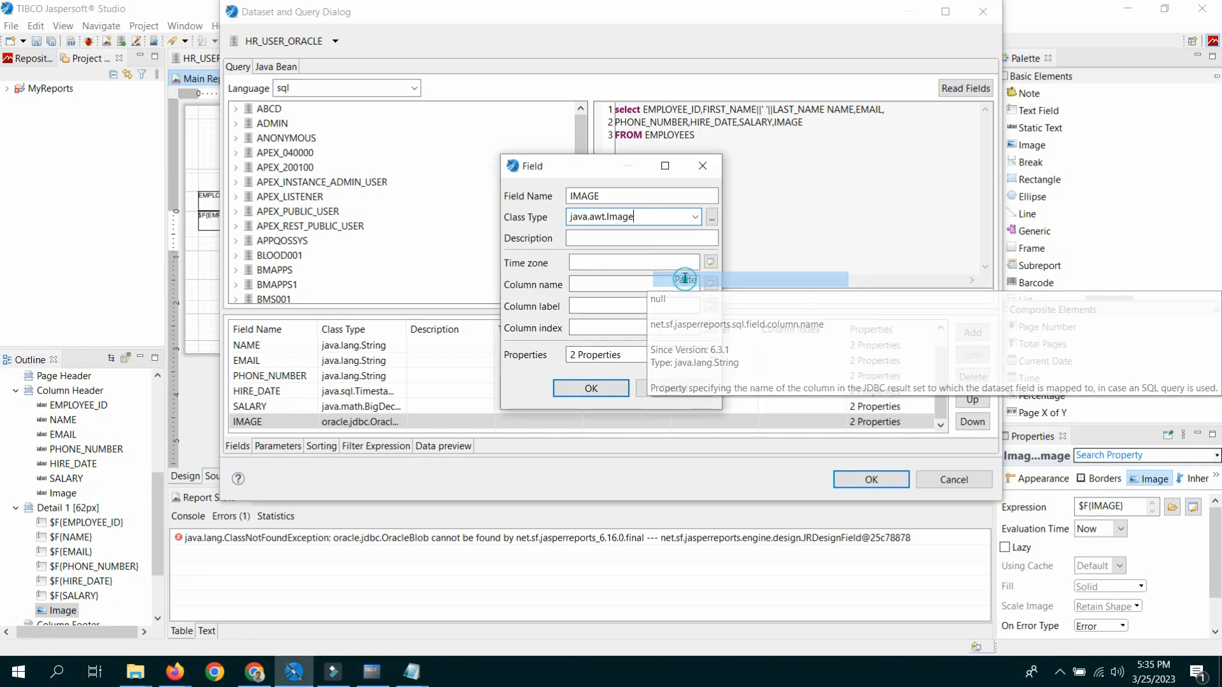
left_click(606, 387)
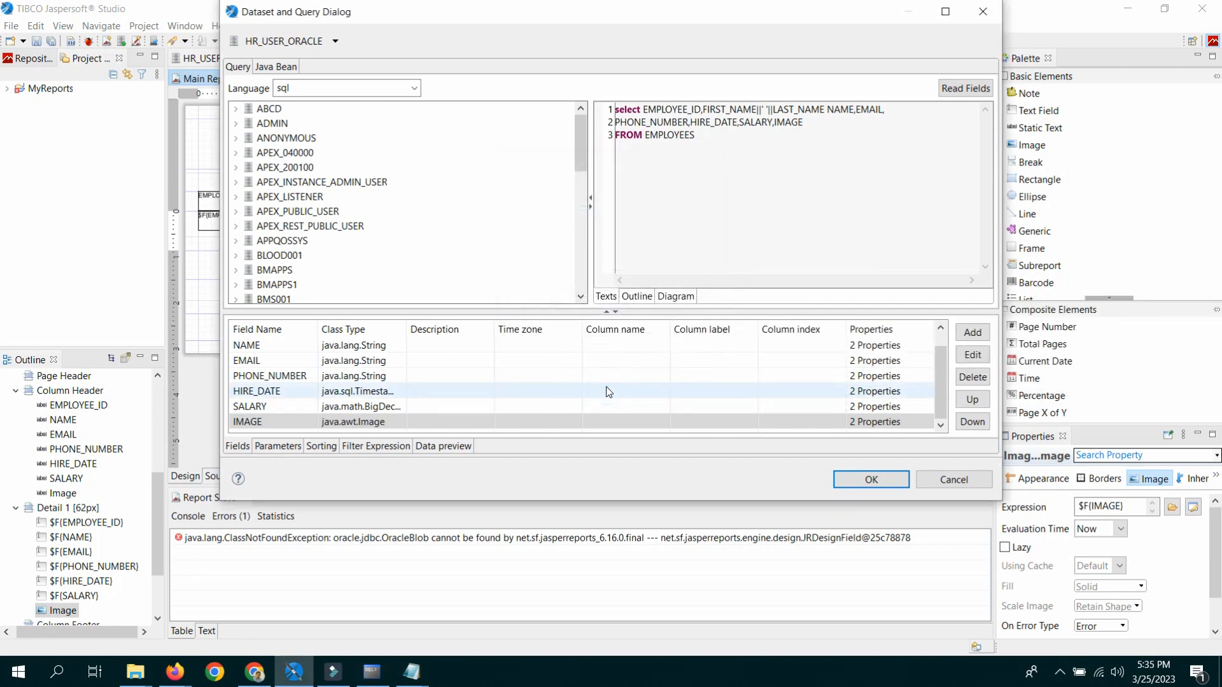
left_click(330, 429)
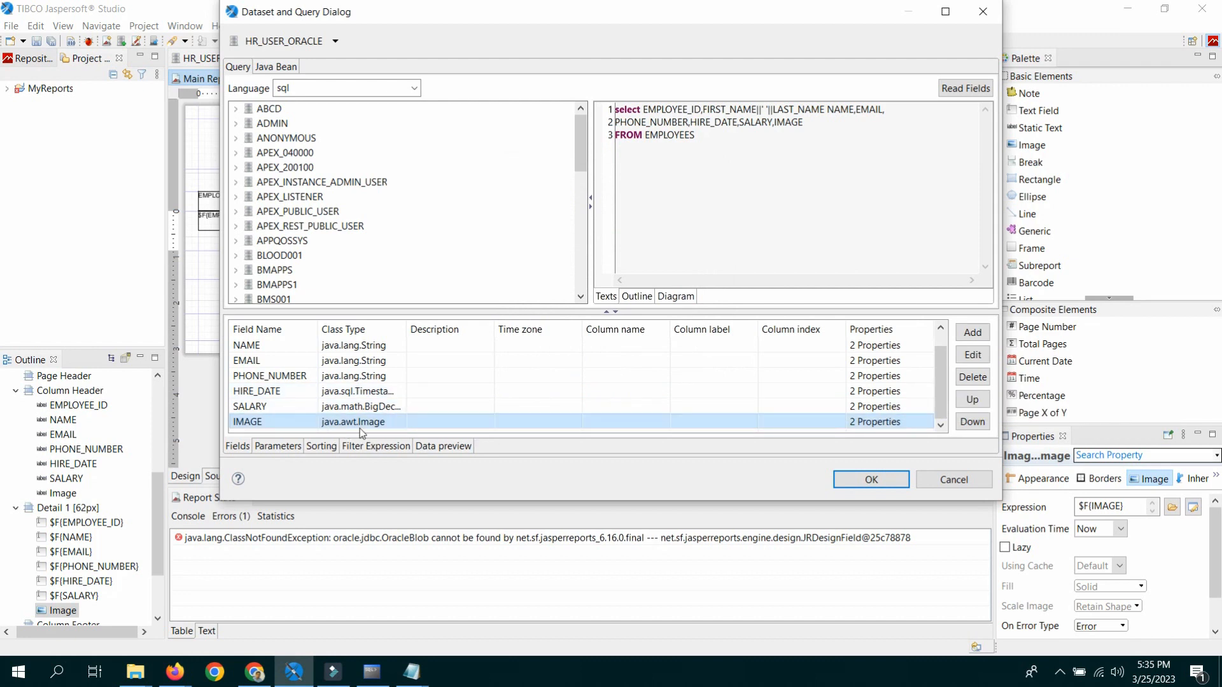
left_click(865, 478)
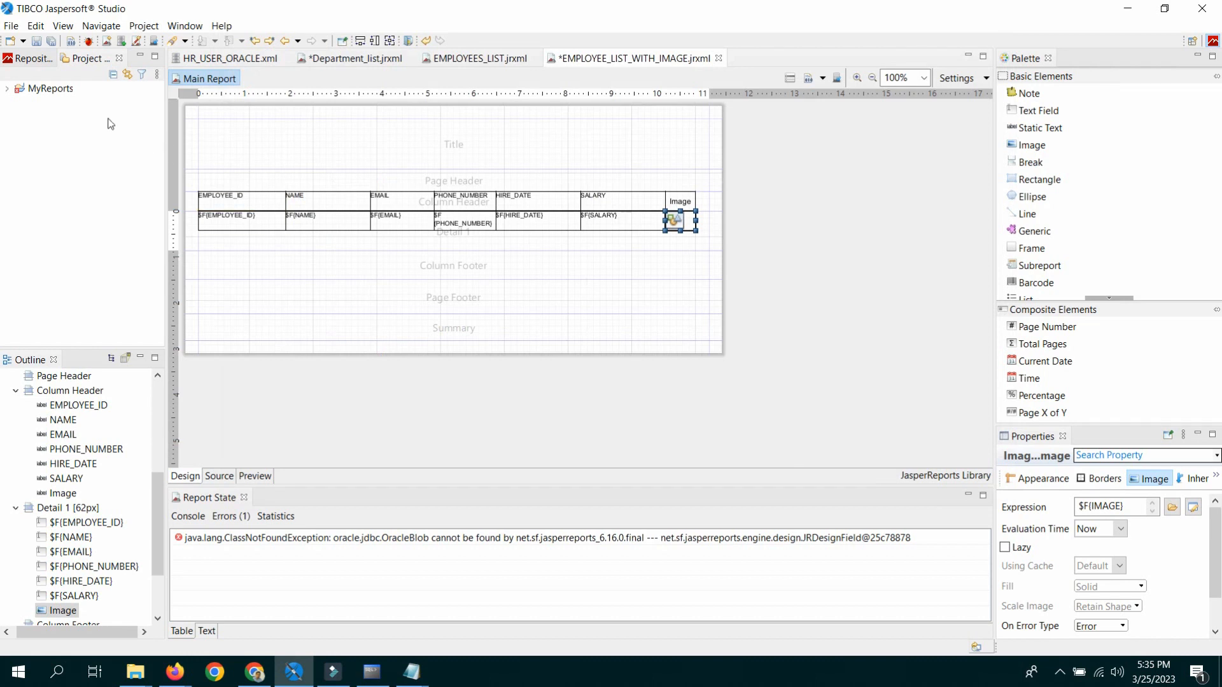
Save and compile the report, and preview it with the IMAGE field's new class type.
left_click(36, 40)
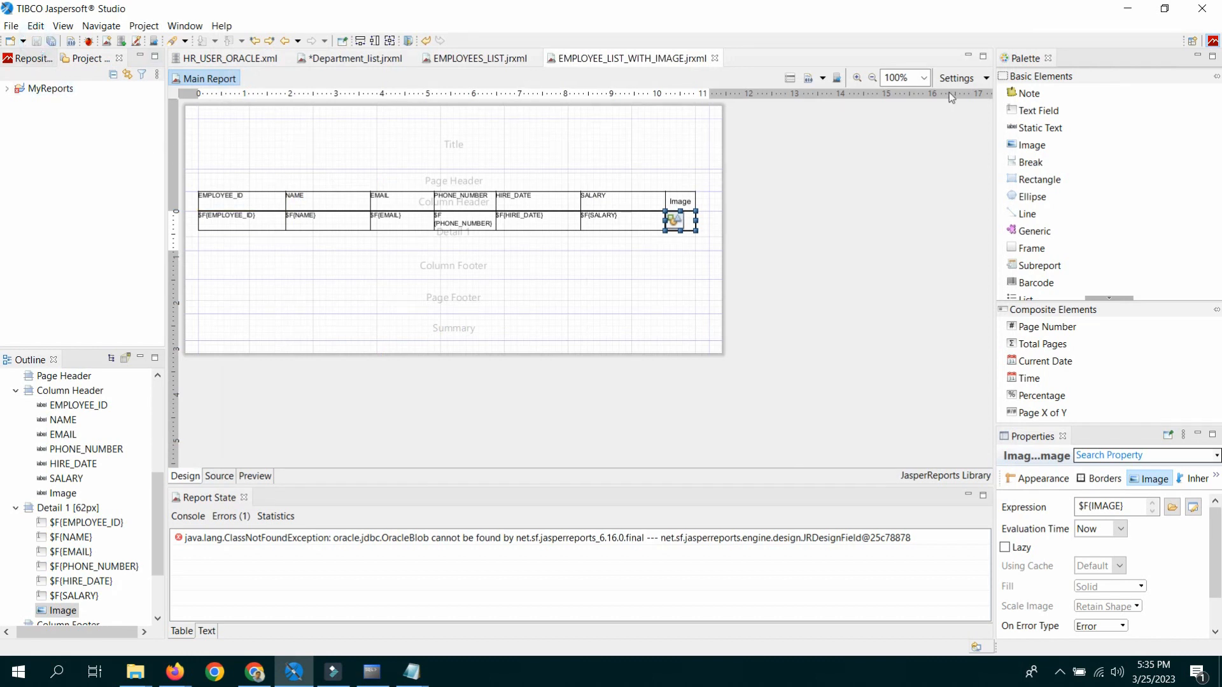
left_click(809, 78)
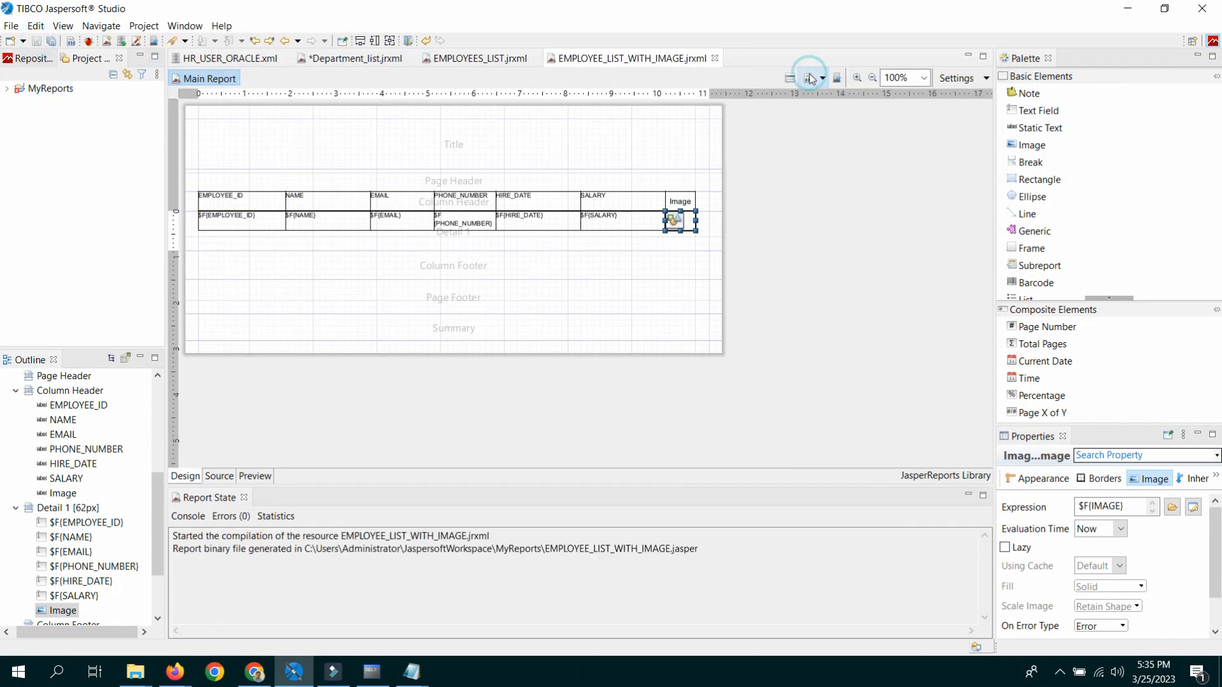
left_click(255, 476)
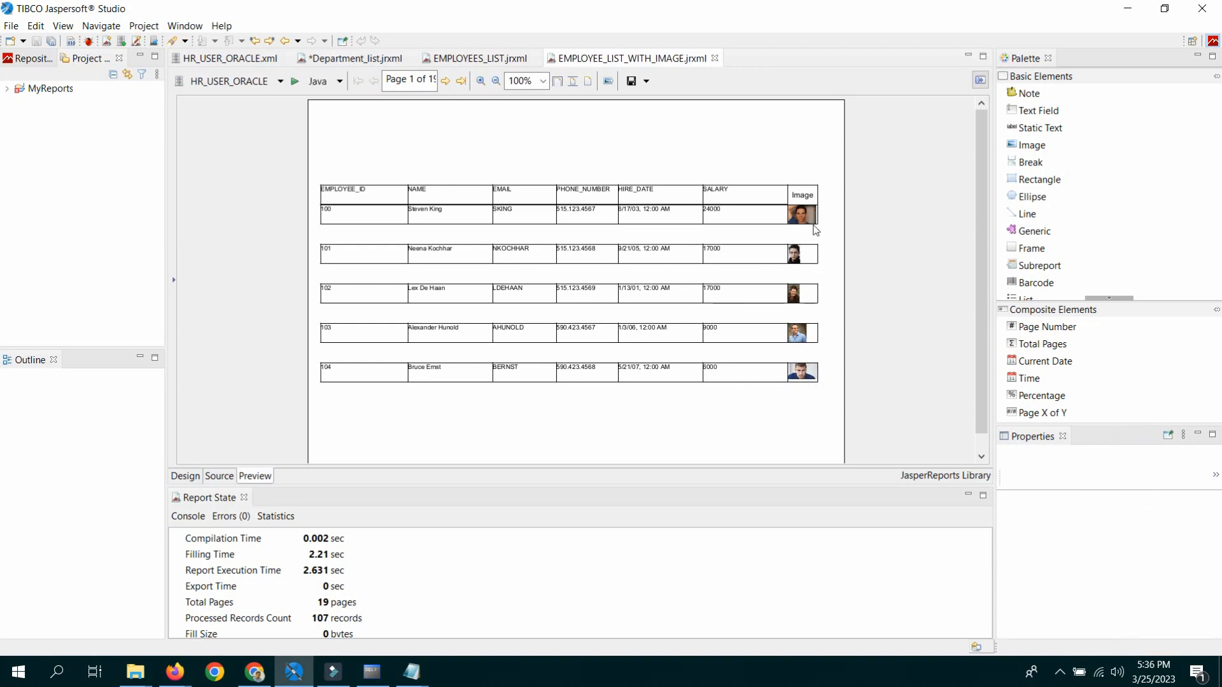
Shrink the Detail 1 band to fit its elements at 30 px high, and save, compile and preview the report again.
left_click(181, 476)
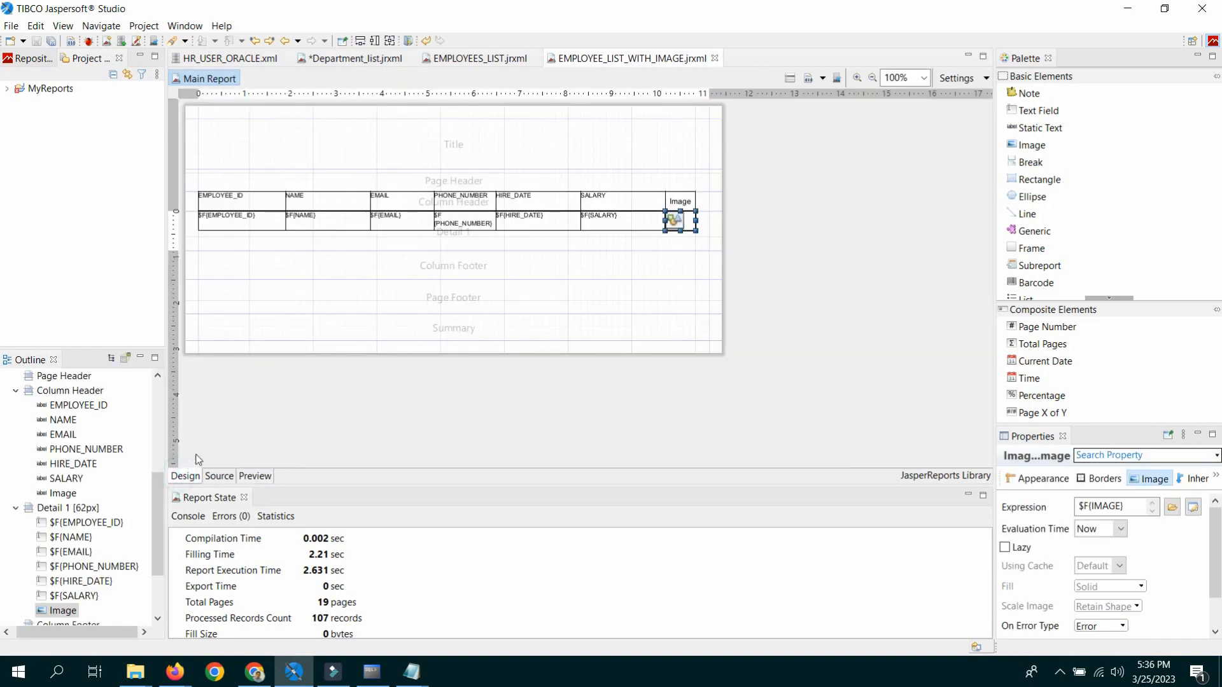
double_click(196, 227)
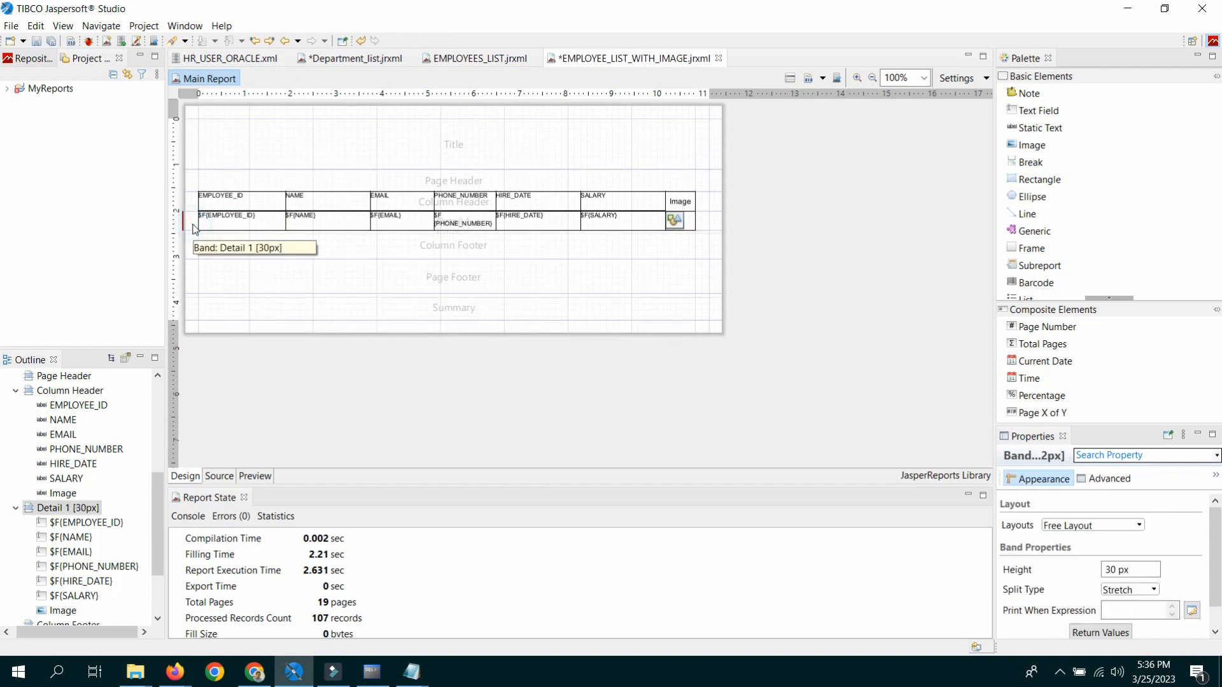
left_click(36, 41)
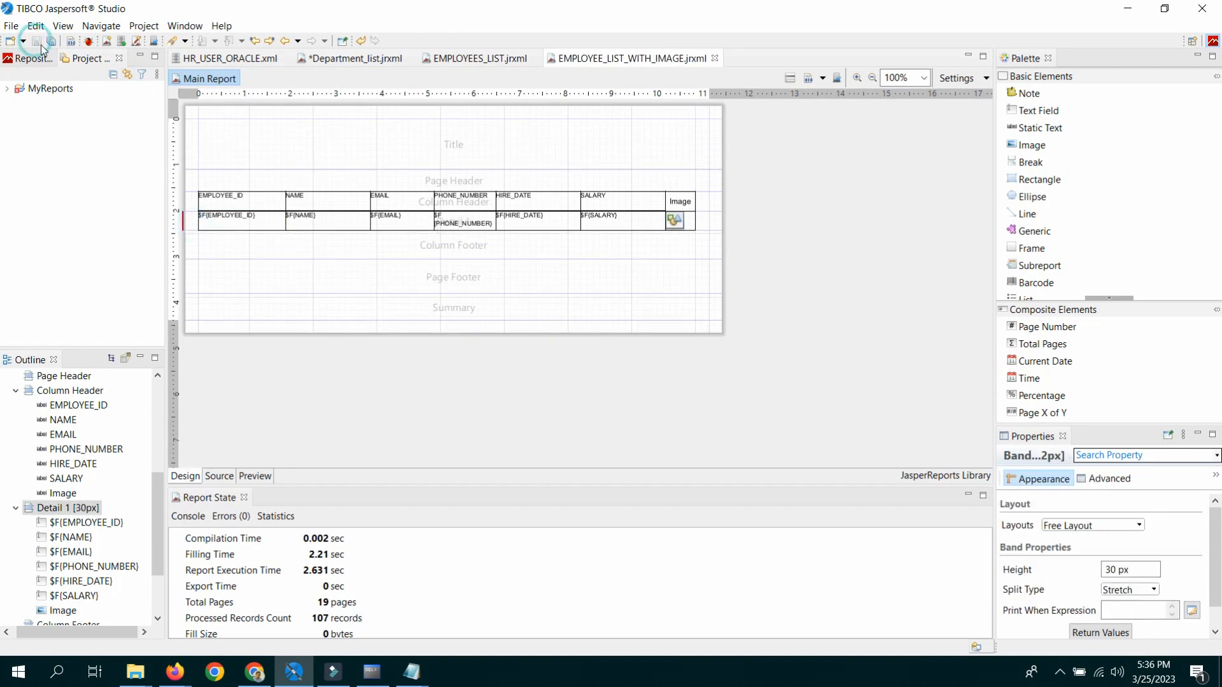
left_click(809, 78)
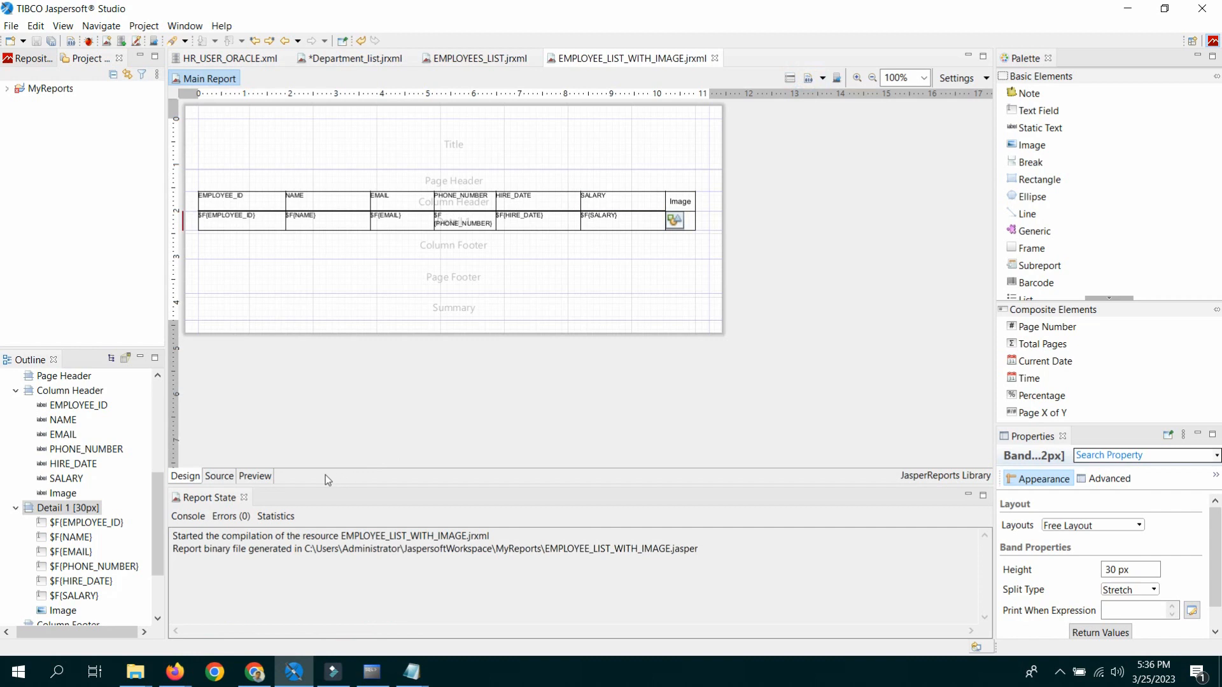
left_click(265, 478)
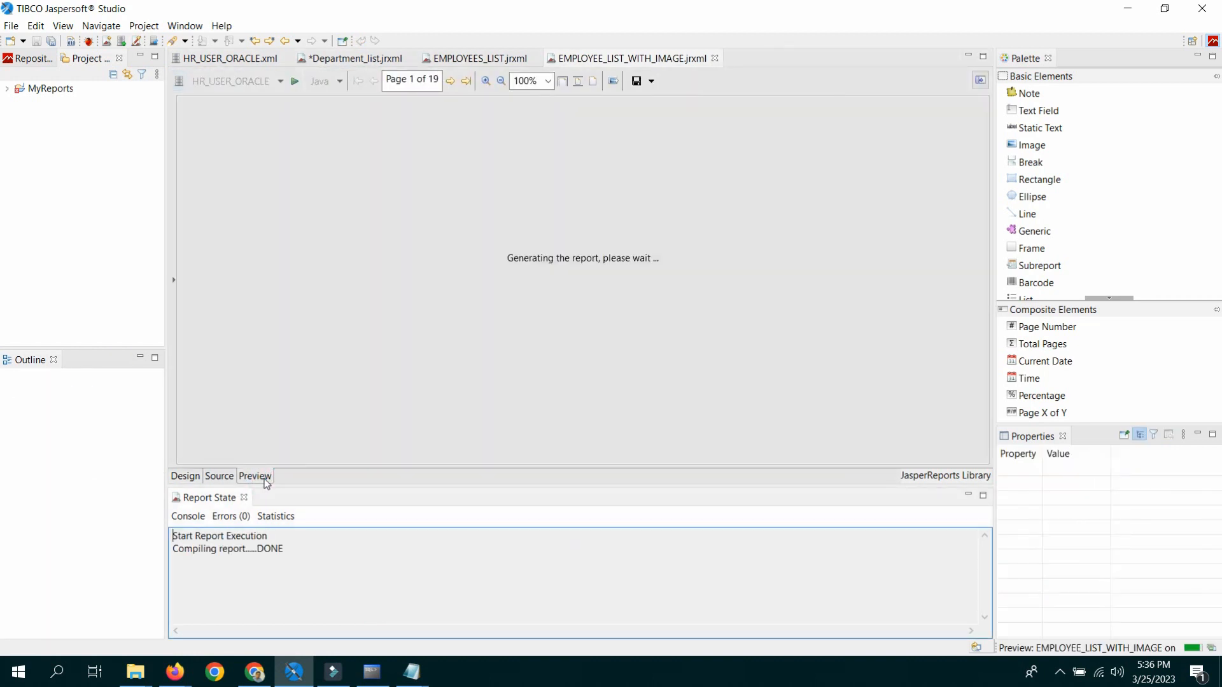